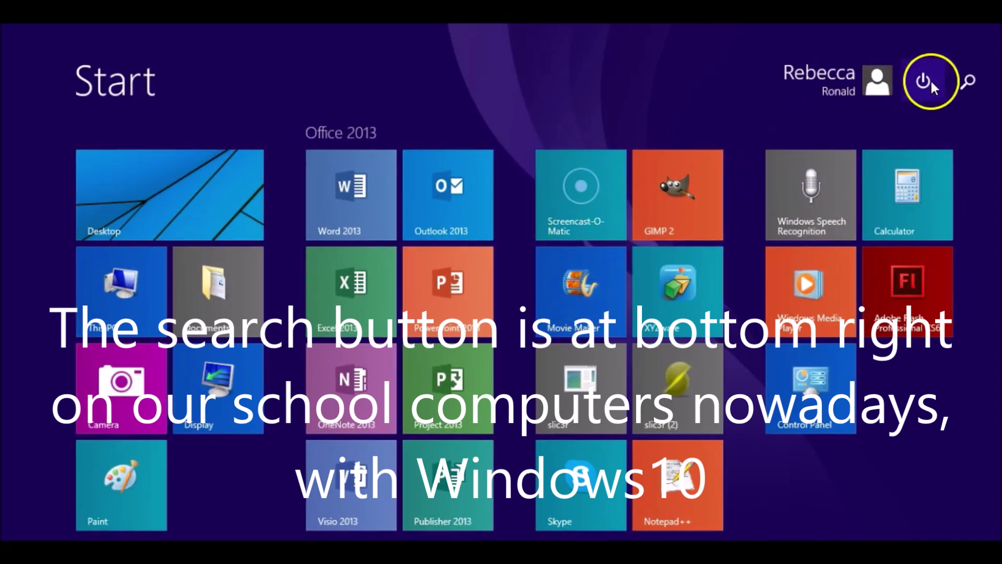
Search the computer for Movie Maker and open the application
left_click(961, 86)
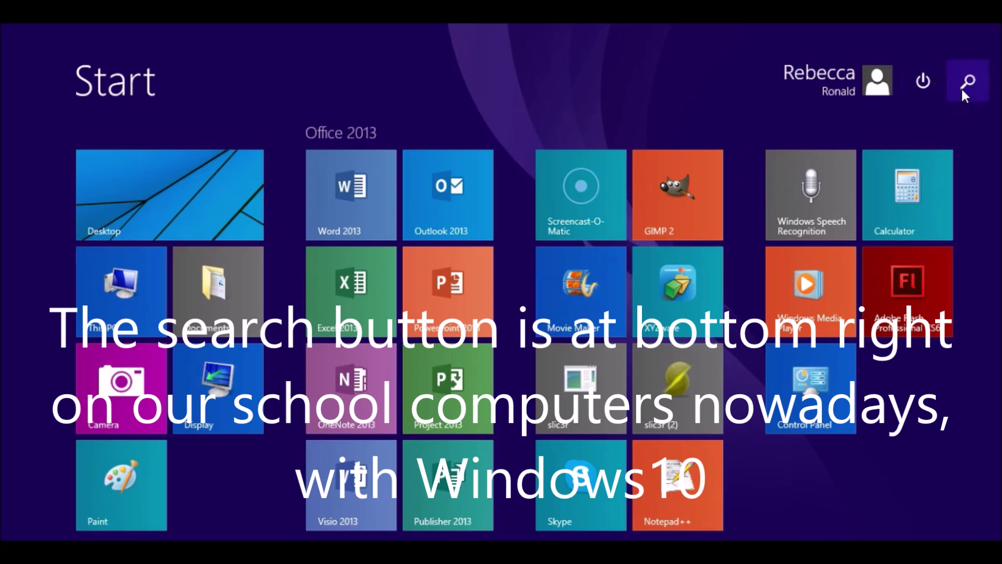
type("m")
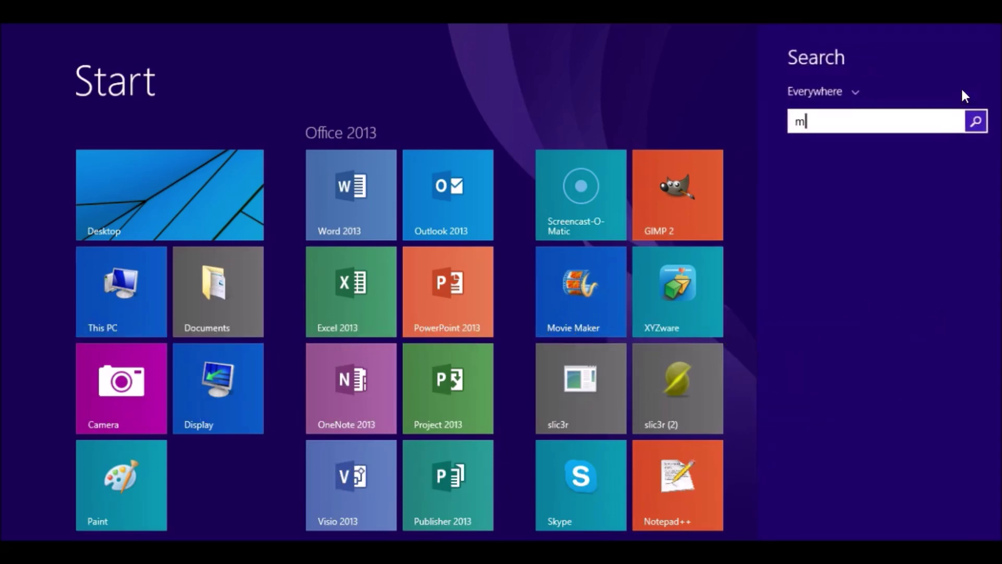
type("ovie Maker")
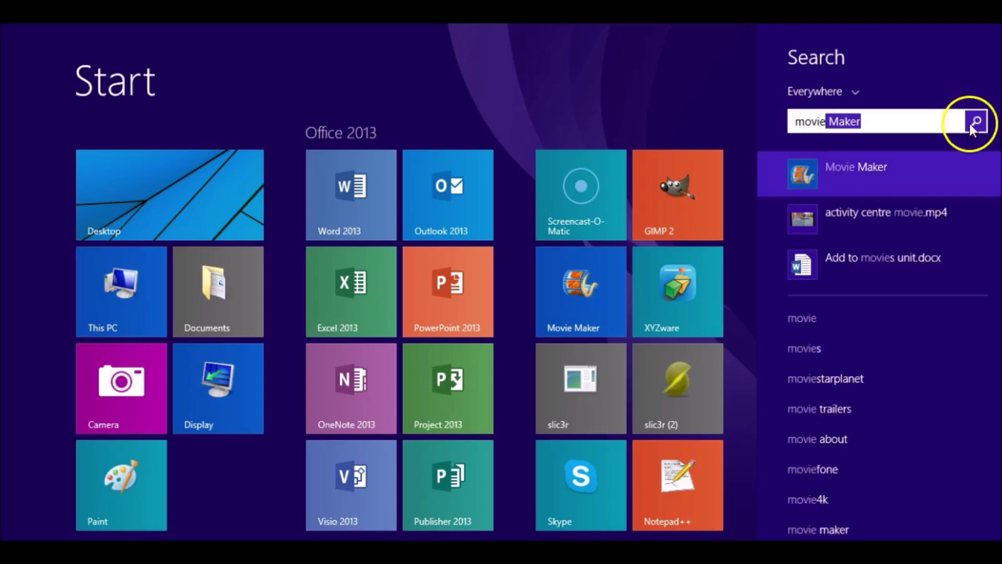
left_click(907, 165)
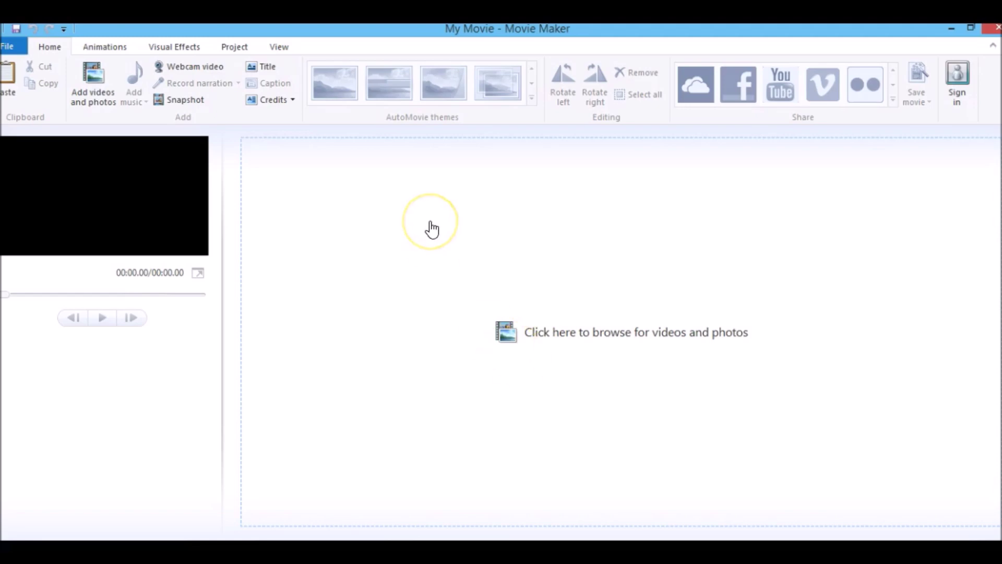
Add the photo d.jpg from the Tech angels folder in My Pictures to the movie
left_click(94, 86)
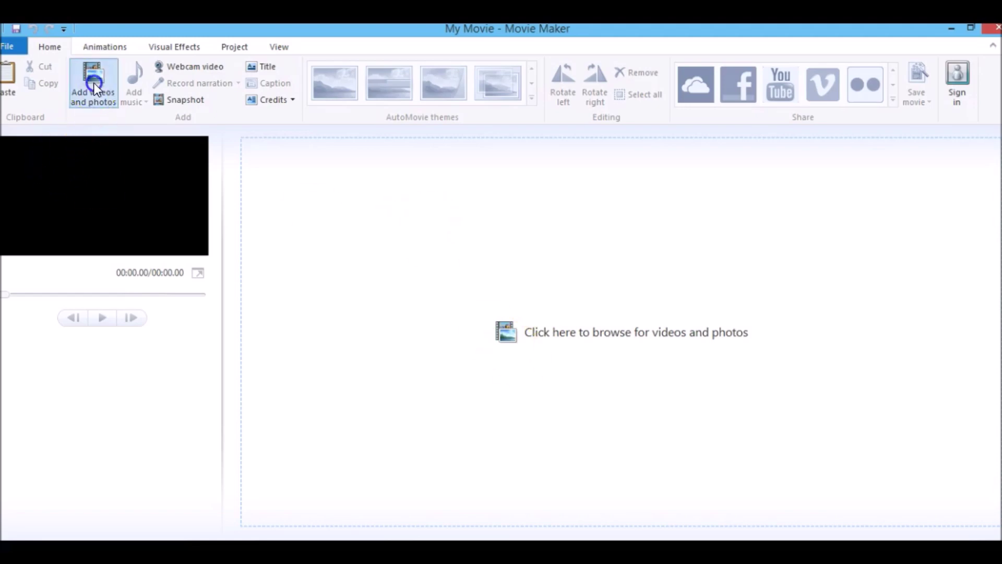
left_click(381, 293)
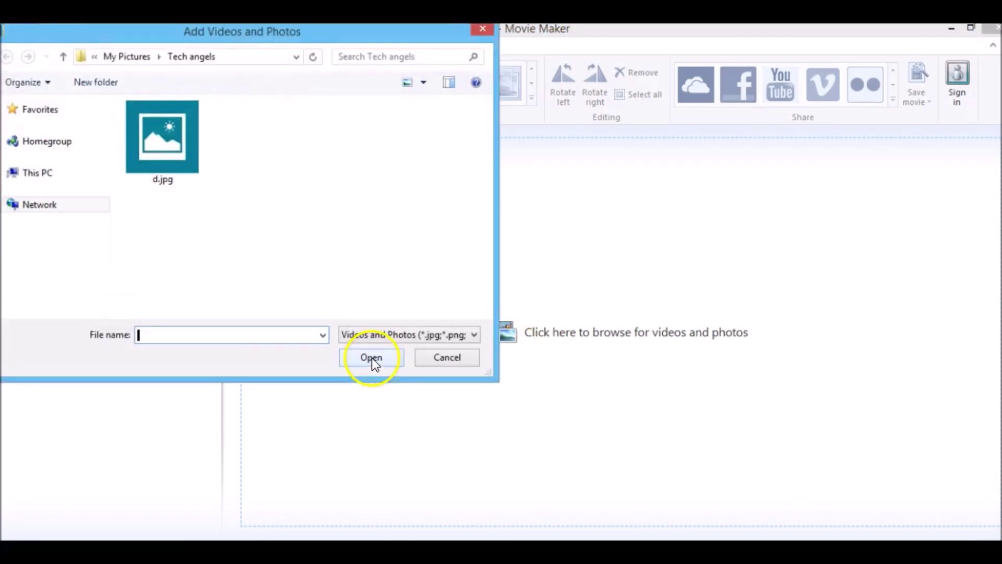
left_click_drag(244, 41, 661, 106)
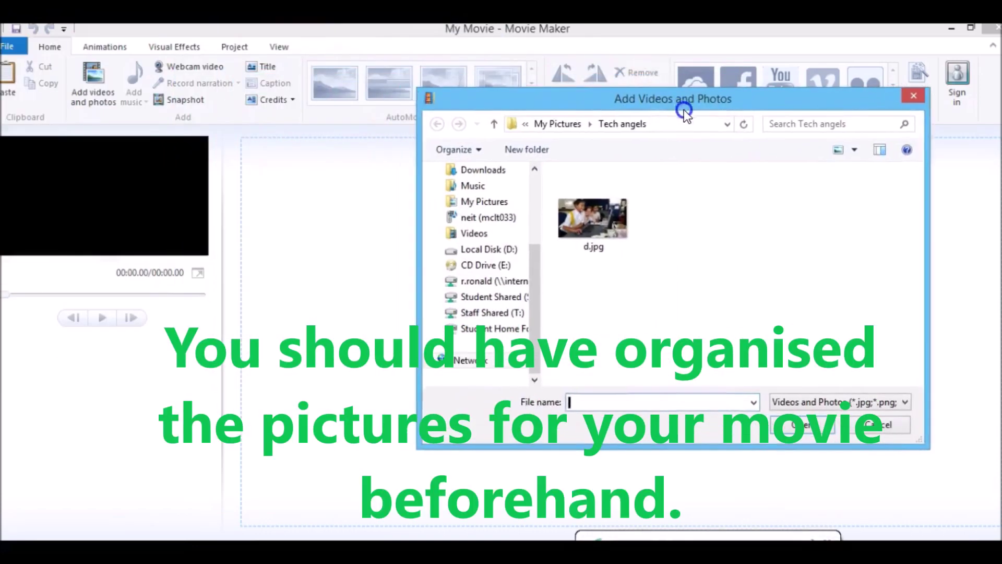
double_click(622, 234)
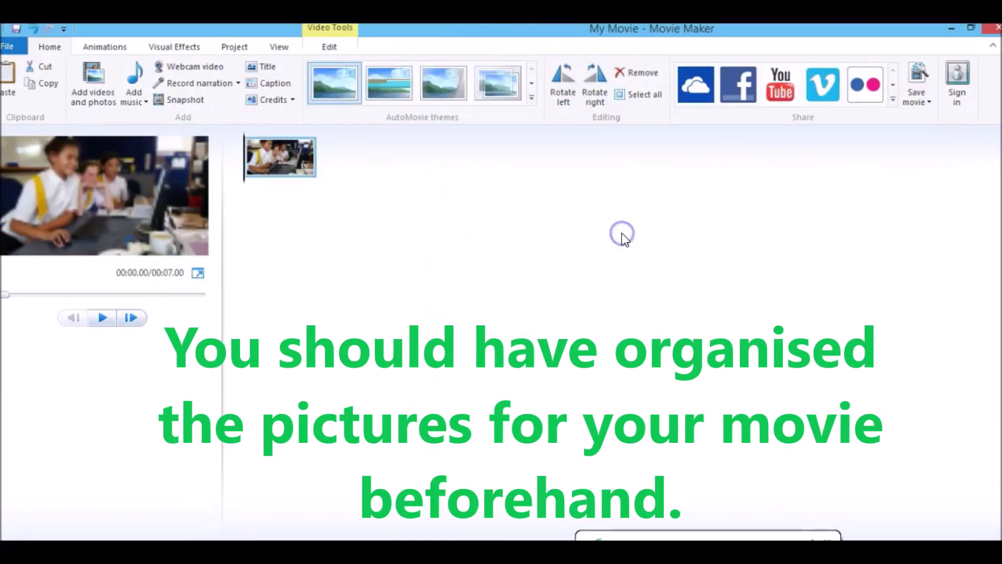
Add all seven pictures from the "9tec about me project" folder on the Desktop to the movie
left_click(92, 78)
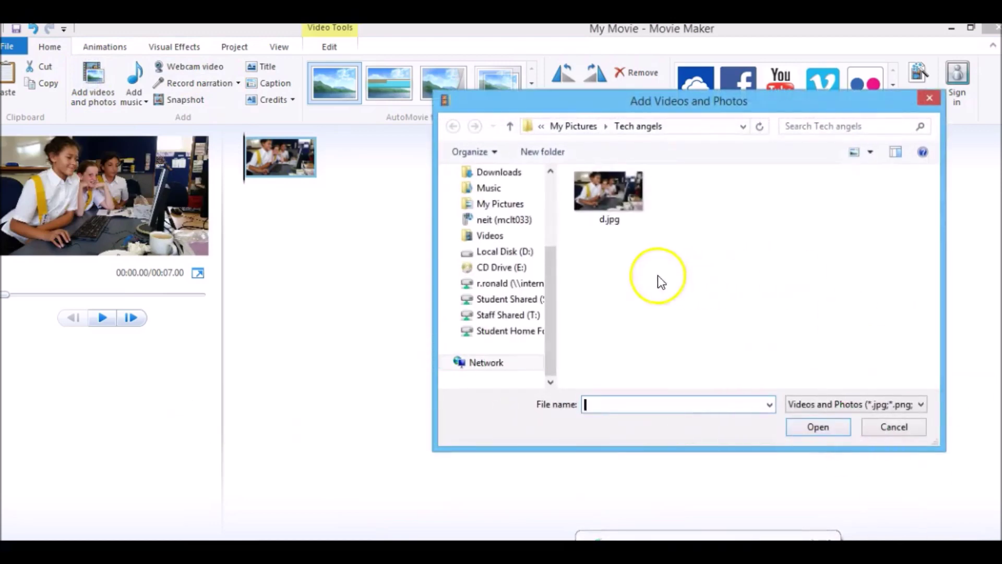
left_click(550, 191)
left_click(495, 259)
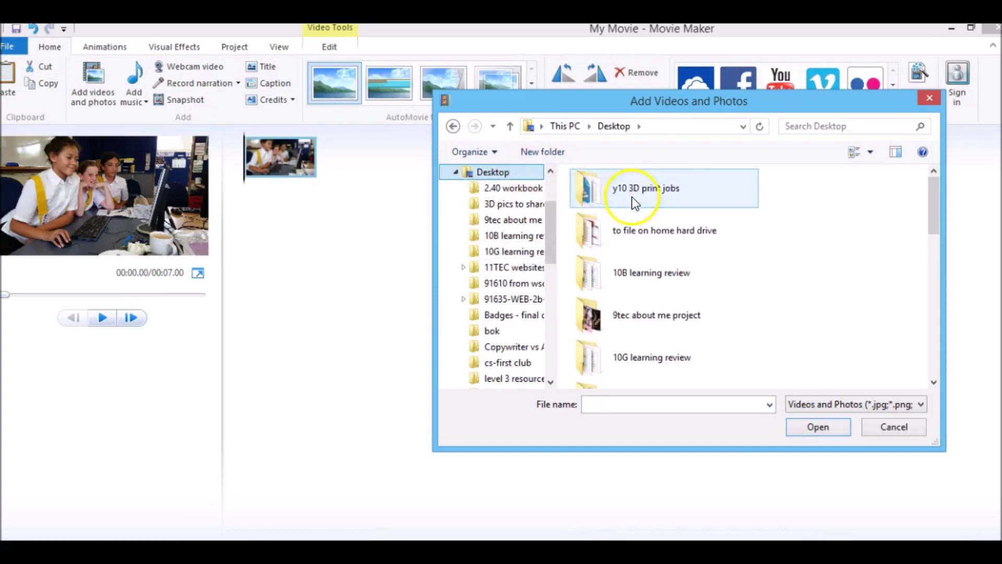
double_click(653, 313)
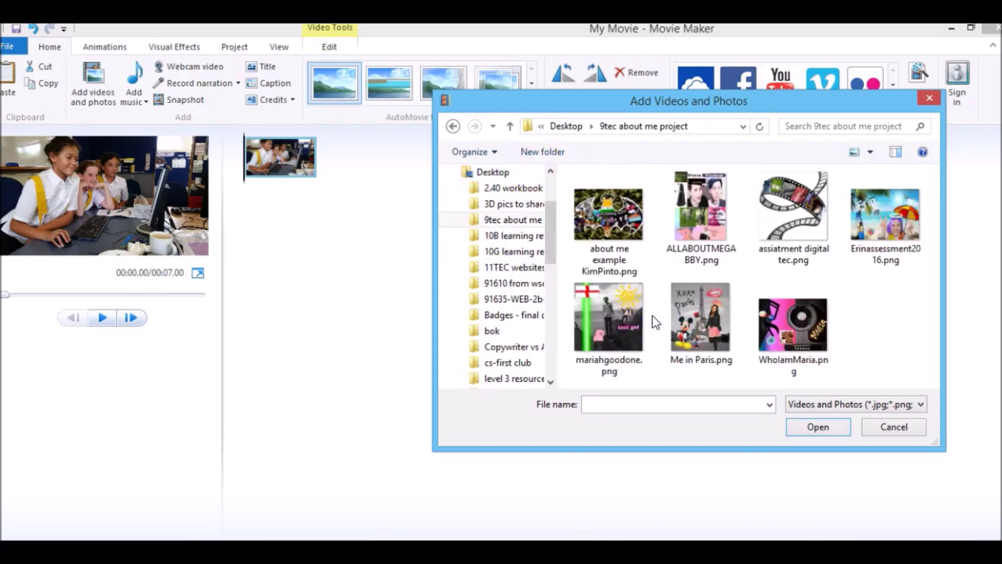
left_click_drag(911, 349, 604, 196)
left_click(837, 426)
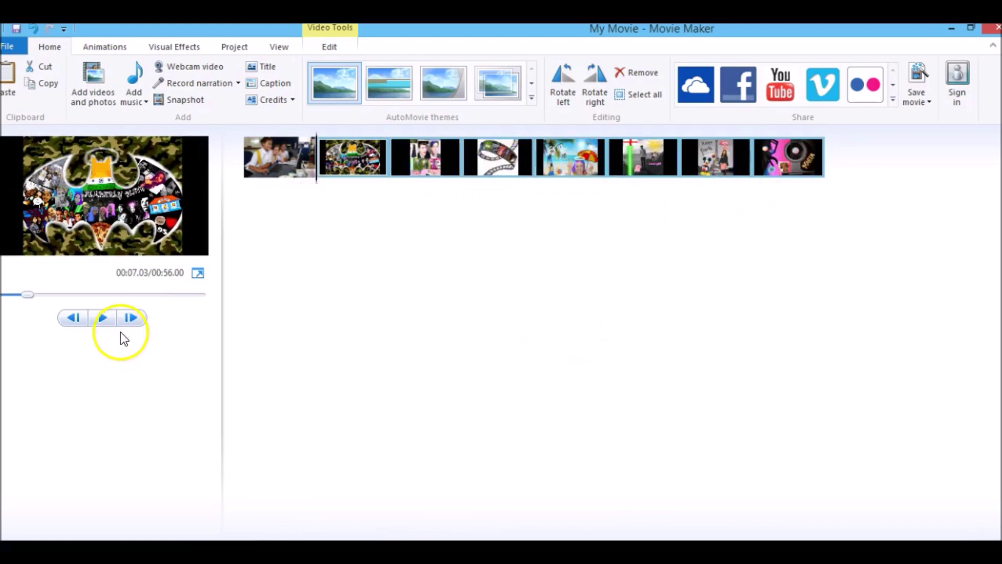
Preview the movie and reorder it so the YouTube collage and the "cool girl" picture directly follow the classroom photo
left_click(104, 318)
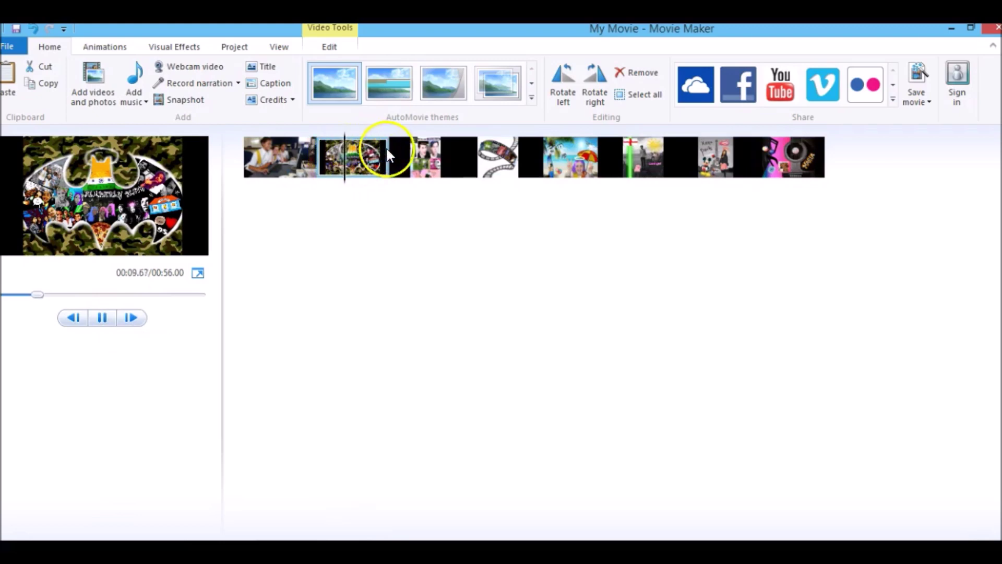
left_click(107, 319)
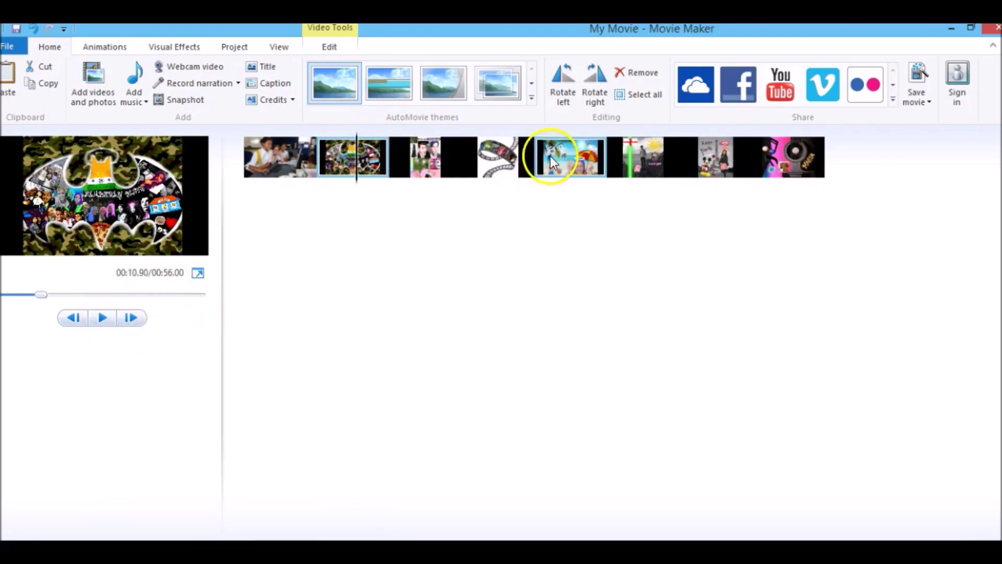
left_click(424, 156)
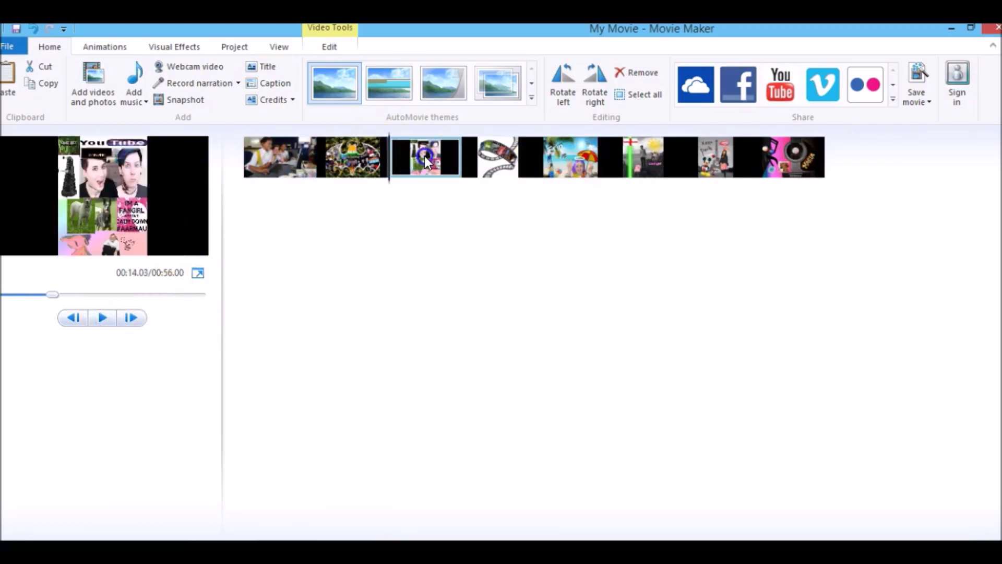
left_click_drag(424, 155, 334, 160)
left_click_drag(661, 155, 401, 162)
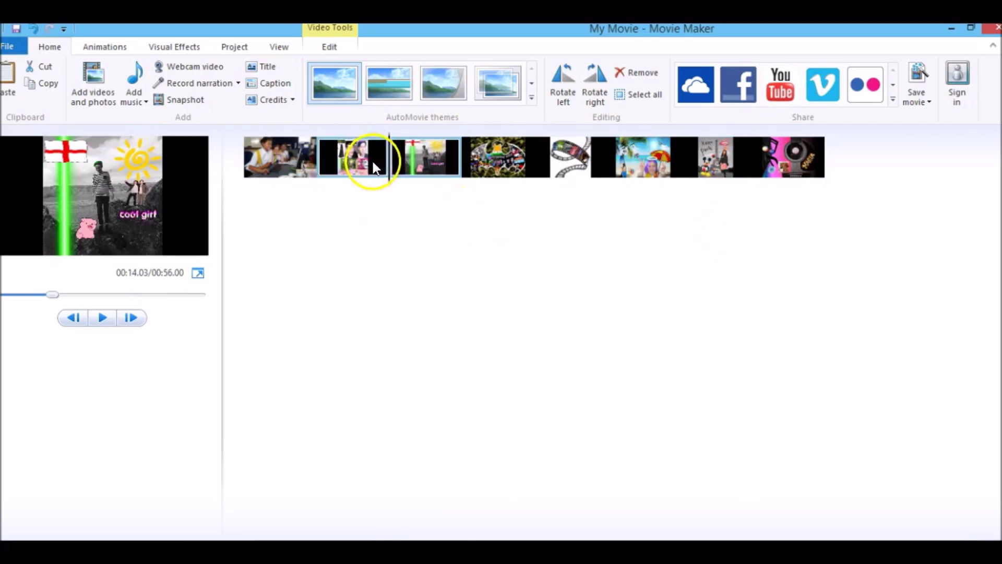
left_click(104, 317)
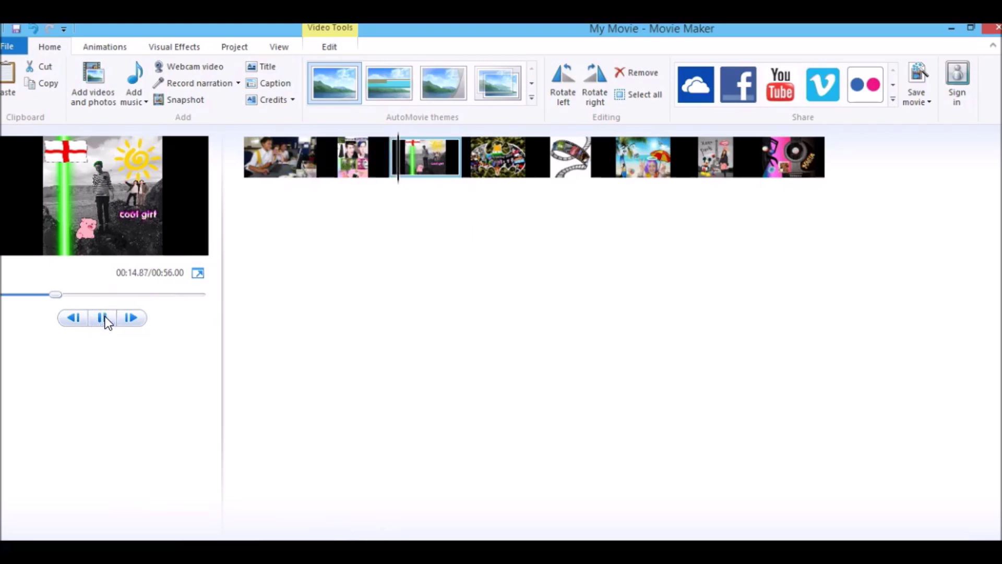
left_click(104, 317)
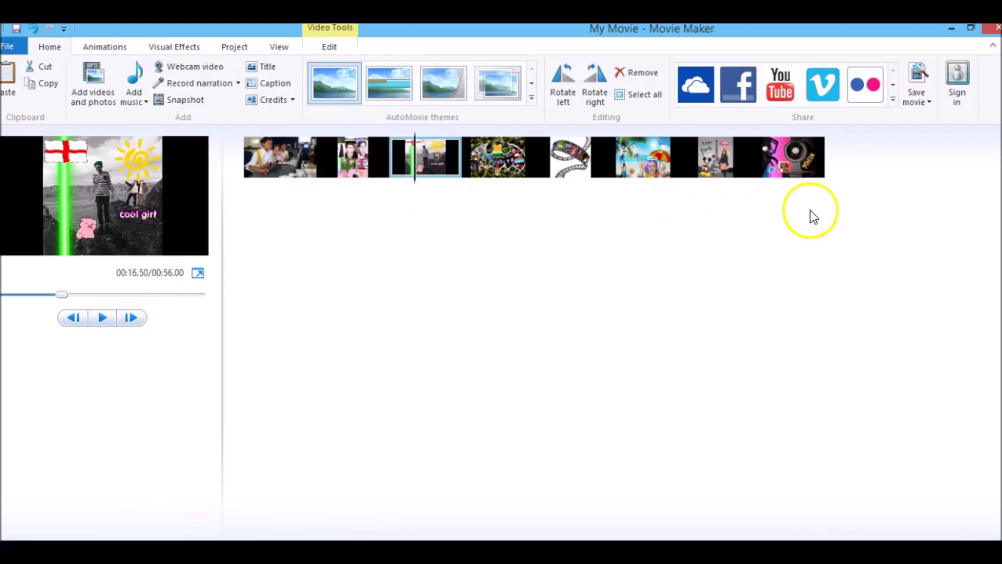
Set the duration of the first photo, the classroom picture, to 2.00 seconds
left_click(283, 163)
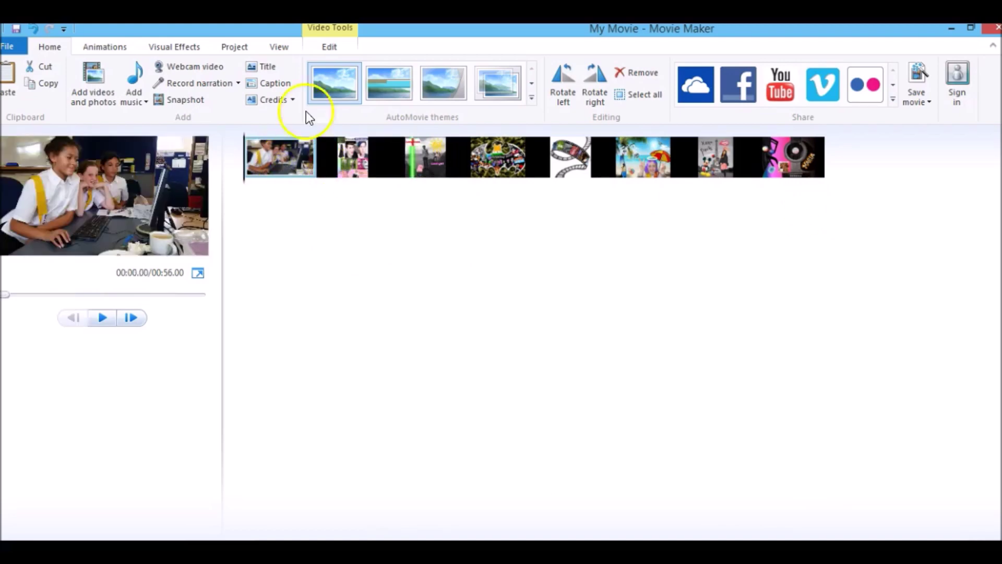
left_click(330, 48)
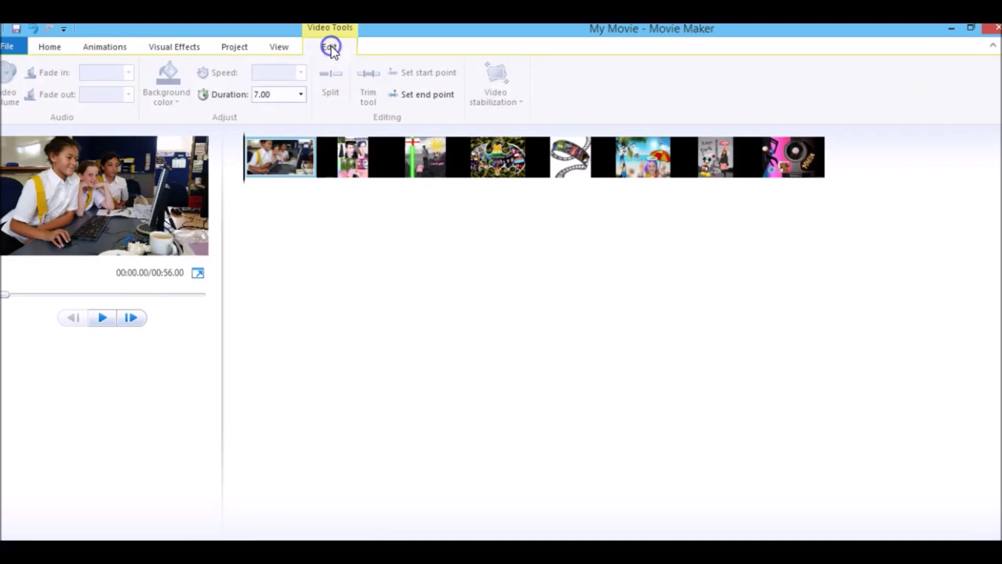
left_click(282, 95)
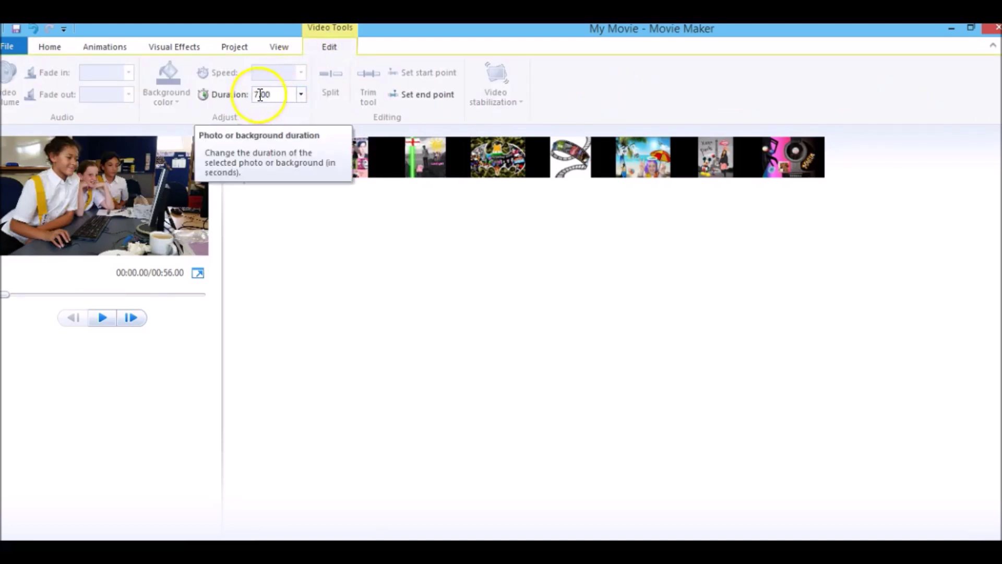
left_click(301, 95)
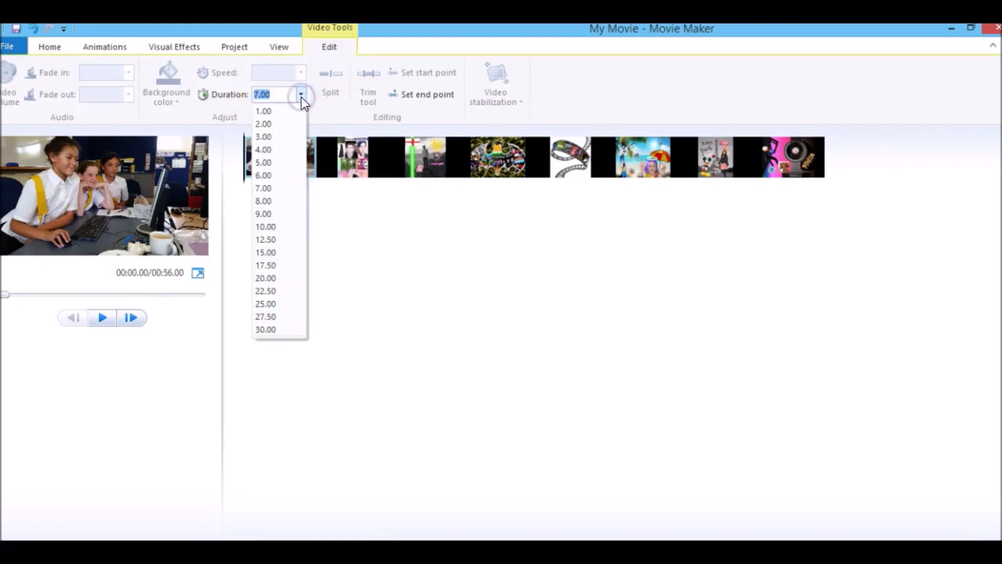
left_click(277, 127)
Select all the pictures in the movie and set their duration to 2.00 seconds
left_click(330, 147)
left_click(425, 160)
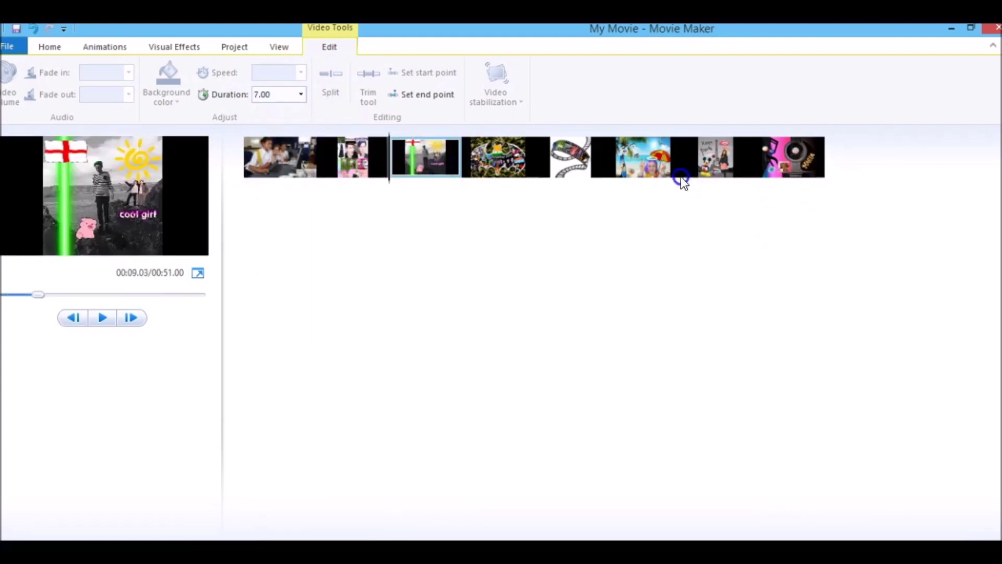
left_click(461, 164, "ctrl")
left_click(849, 176)
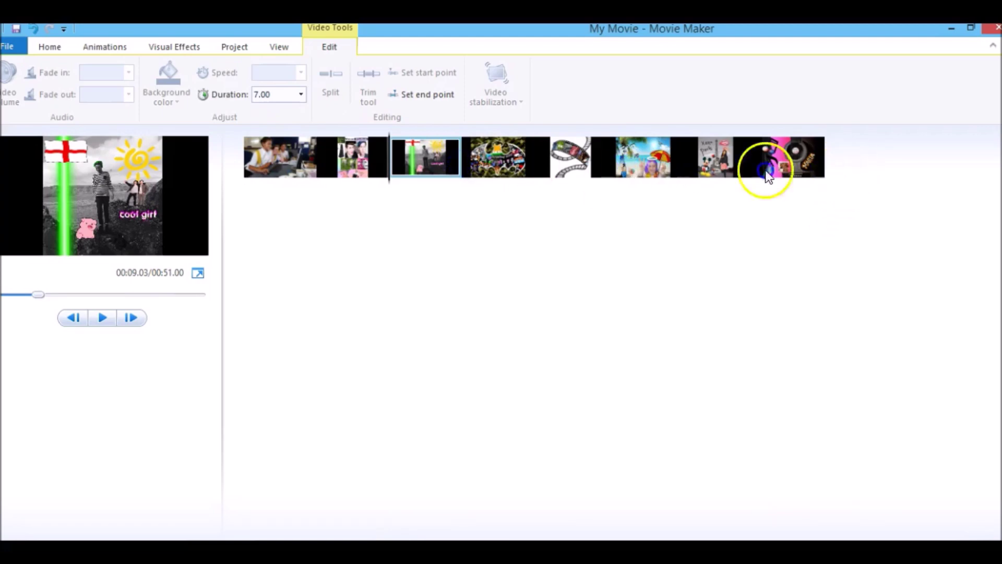
left_click(770, 190)
left_click(469, 155, "ctrl")
left_click(425, 228)
left_click(304, 156, "ctrl")
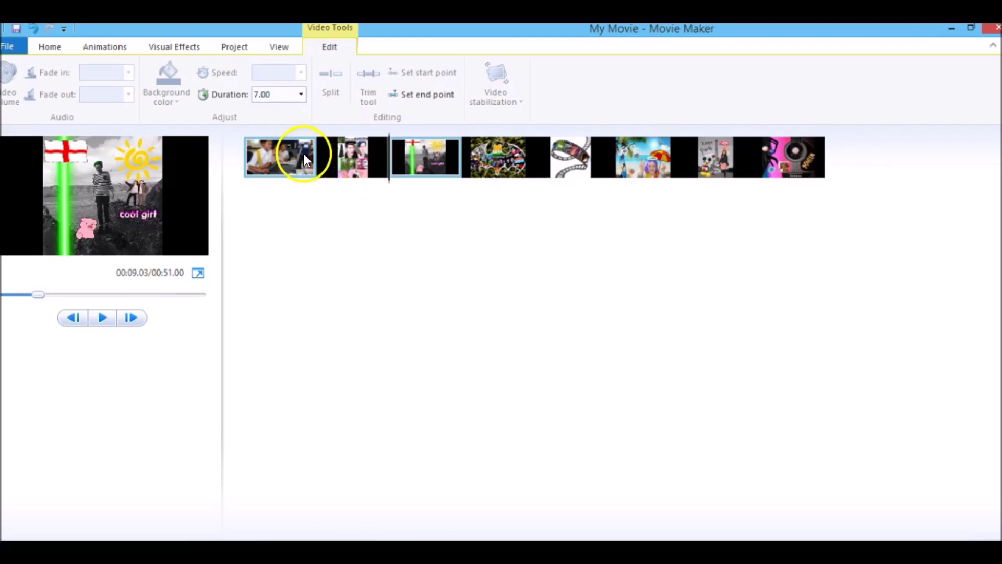
left_click(369, 149, "ctrl")
left_click(425, 154, "ctrl")
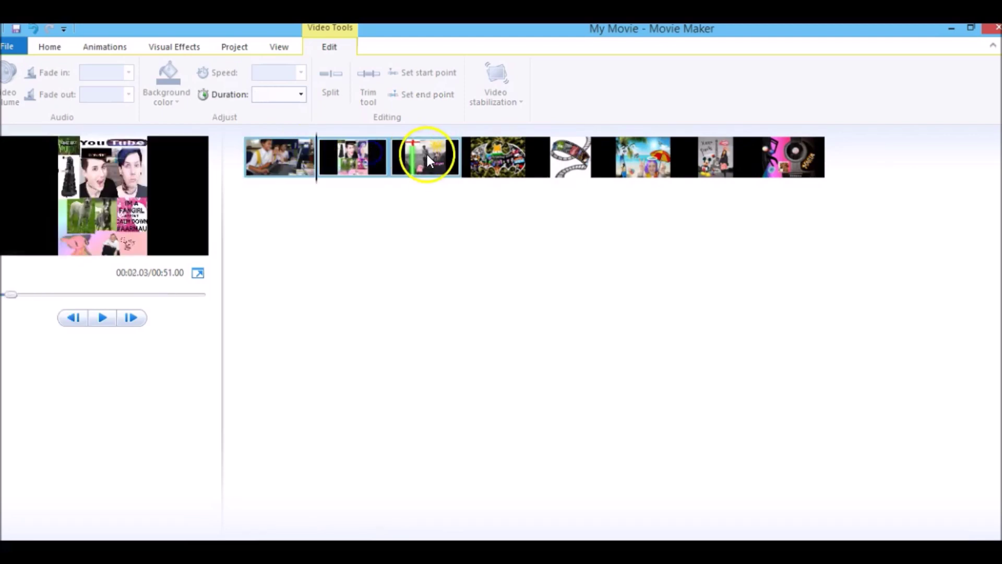
left_click(502, 158, "ctrl")
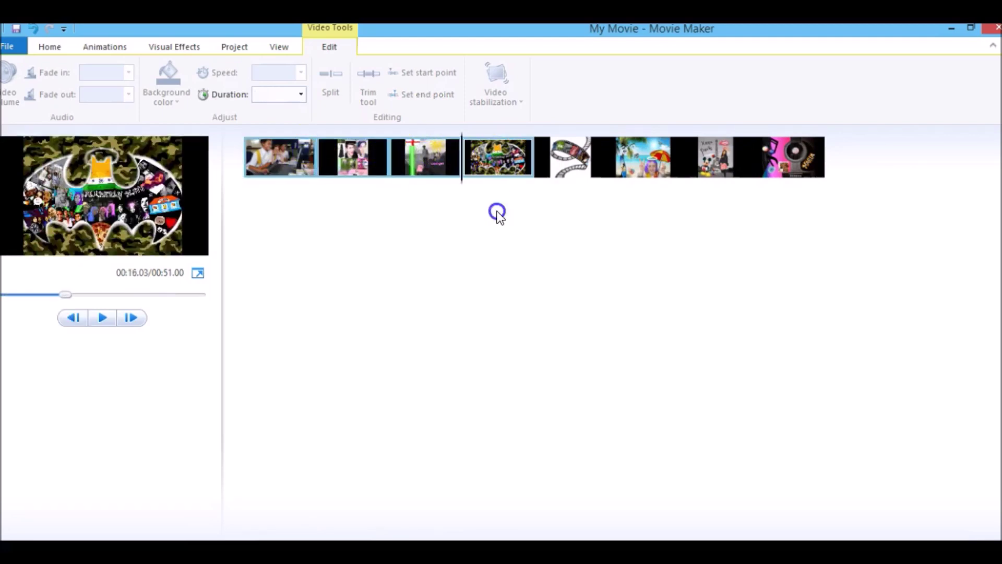
key("ctrl+a")
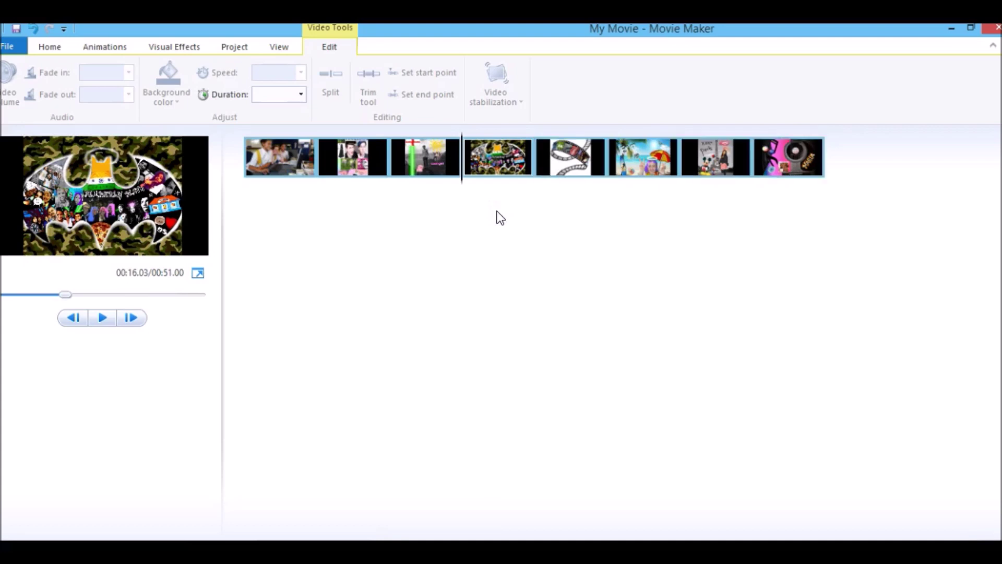
left_click(302, 94)
left_click(267, 126)
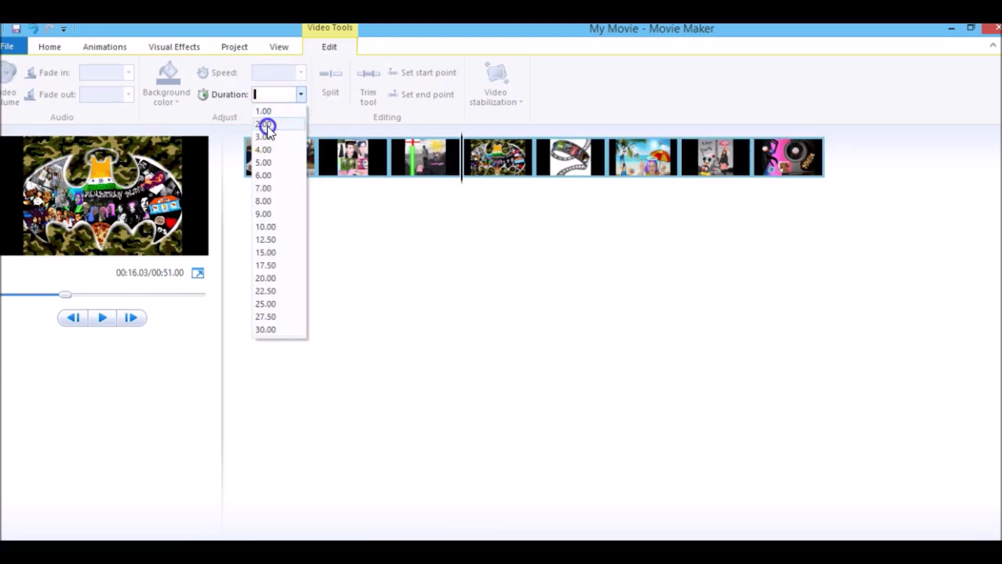
Play the movie from the current picture to check the new timing, and pause it
left_click(106, 318)
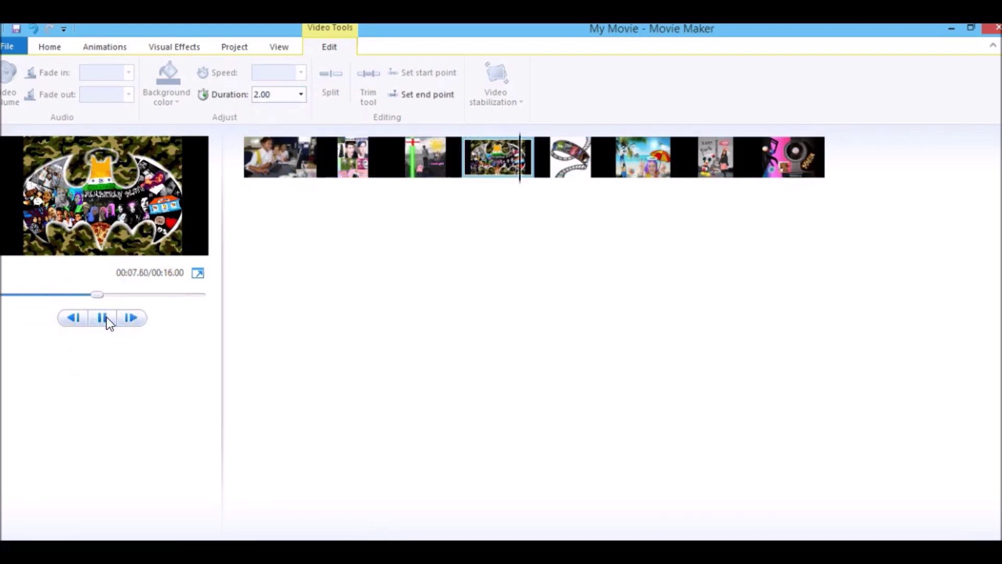
left_click(106, 318)
left_click(362, 307)
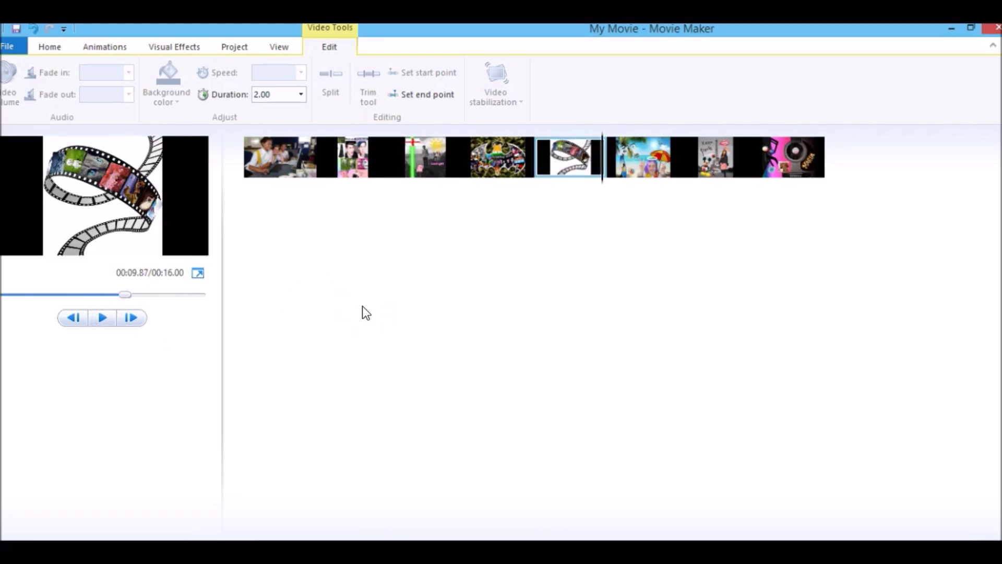
Insert a title slide before the classroom photo at the start of the movie and place the text cursor in its title
left_click(308, 165)
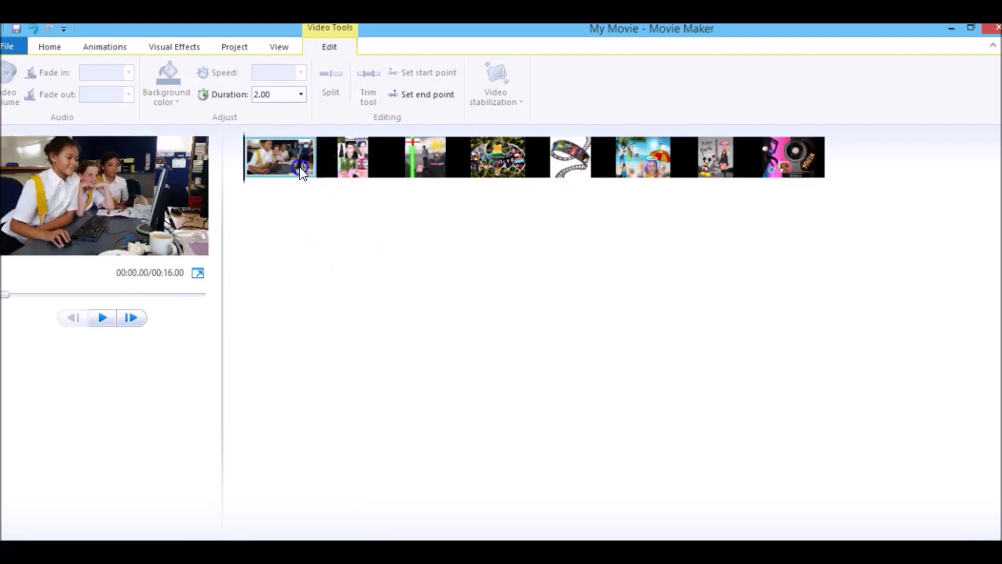
left_click(429, 164, "ctrl")
left_click(54, 48)
left_click(257, 75)
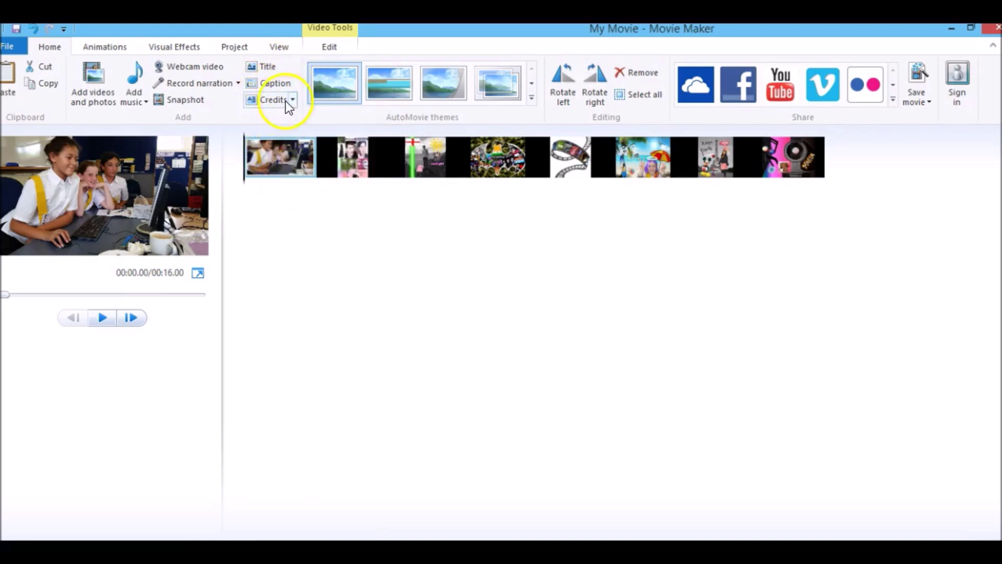
left_click(271, 65)
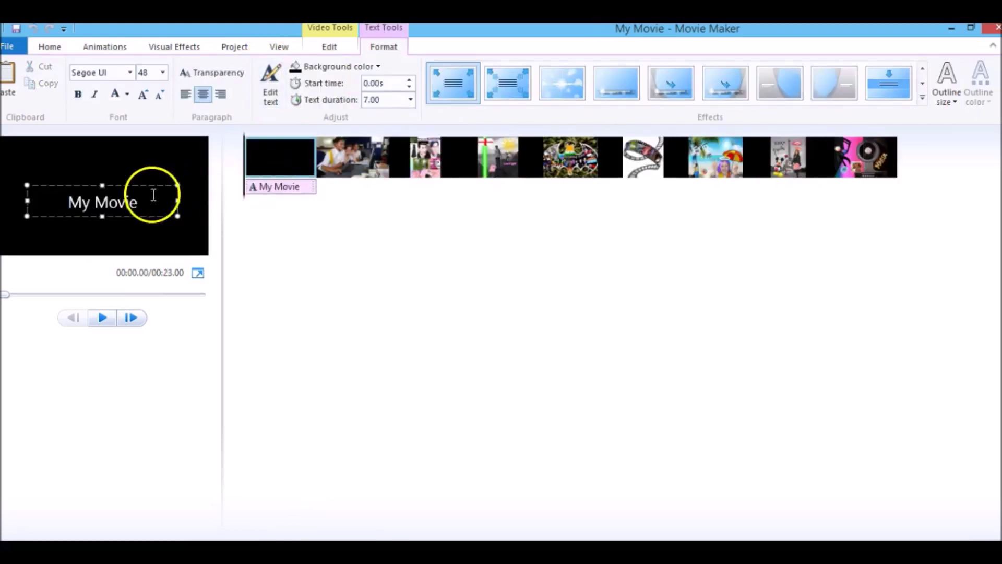
double_click(118, 199)
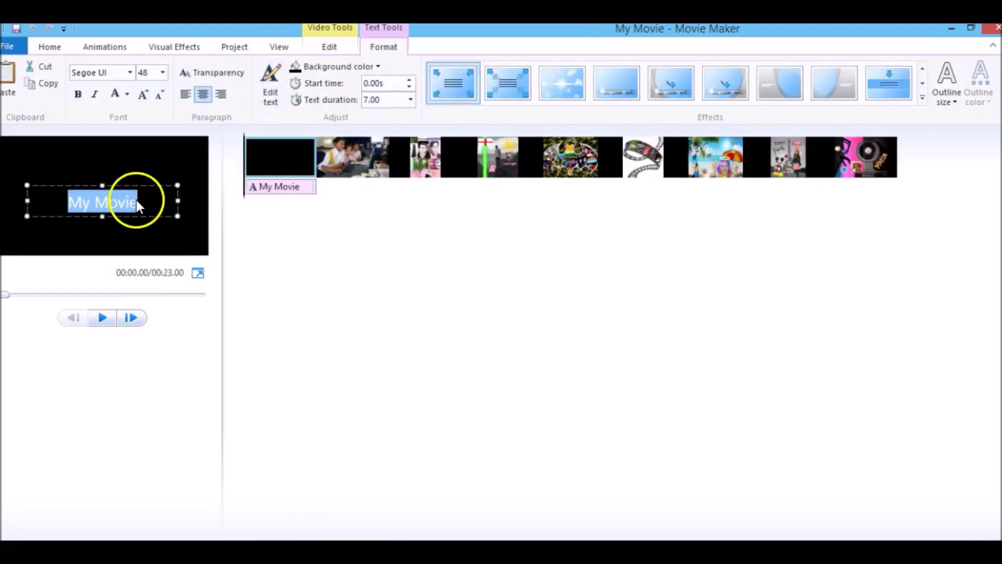
left_click(136, 199)
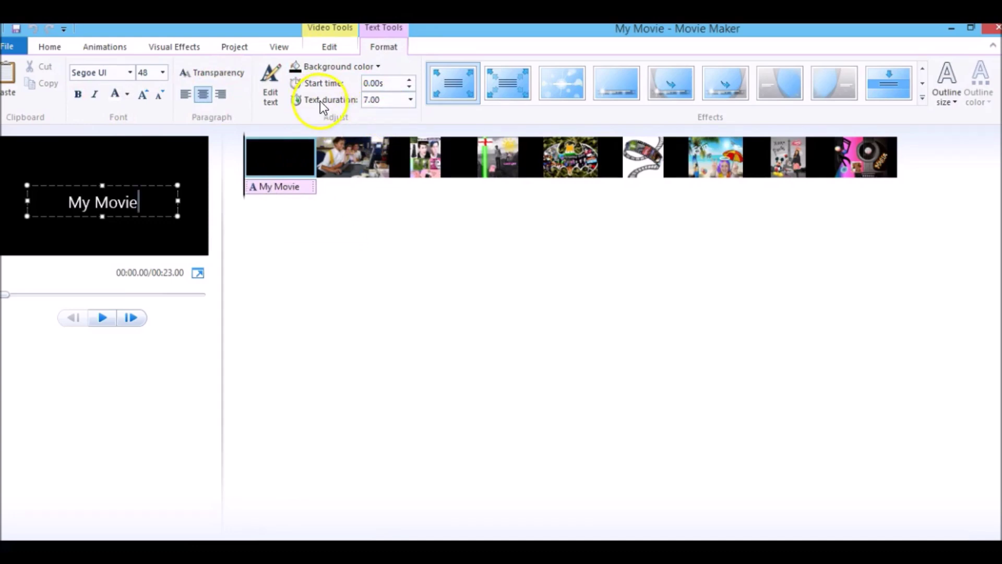
Set the title text's duration to 2.00 seconds and play the start of the movie to check it
left_click(410, 99)
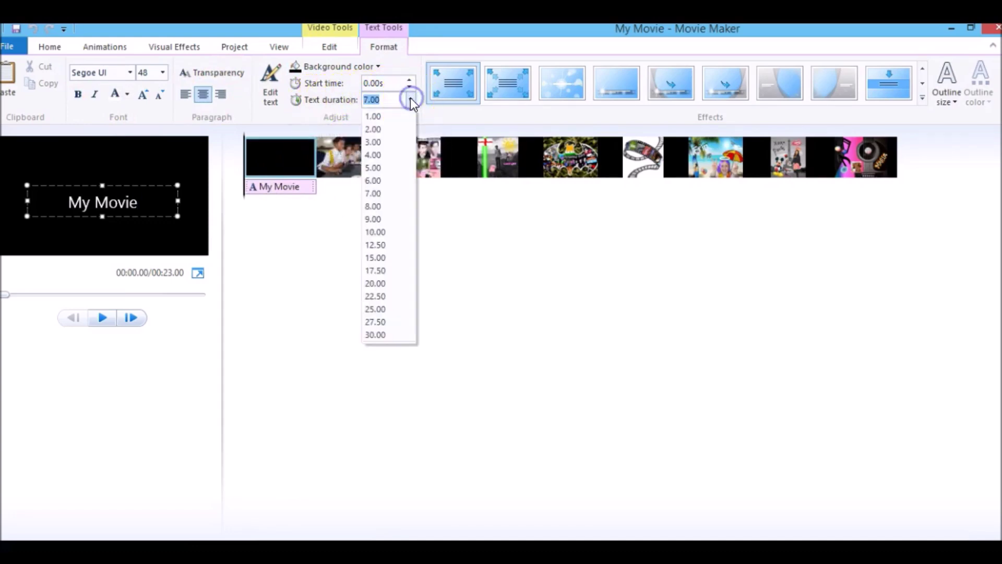
left_click(377, 129)
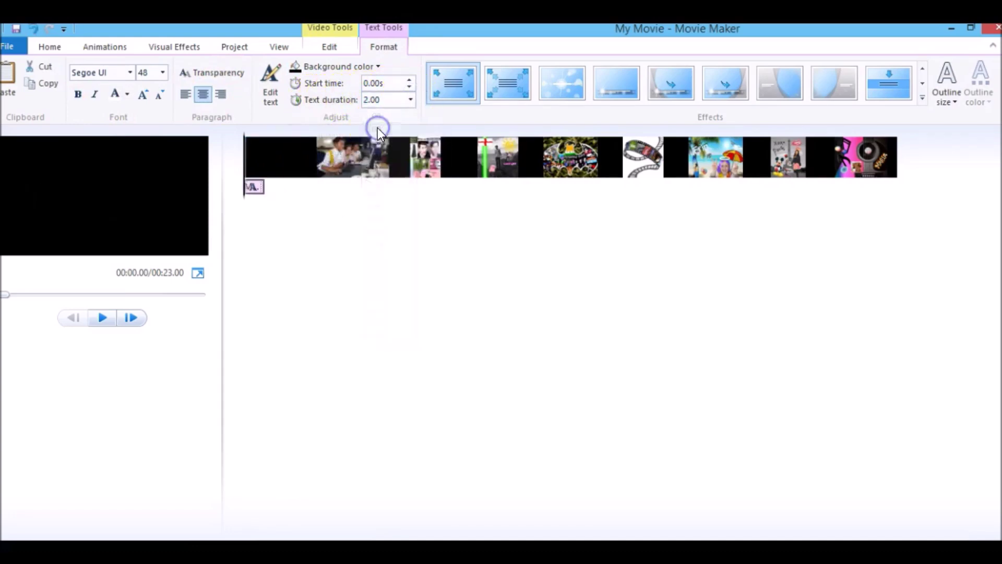
left_click(101, 318)
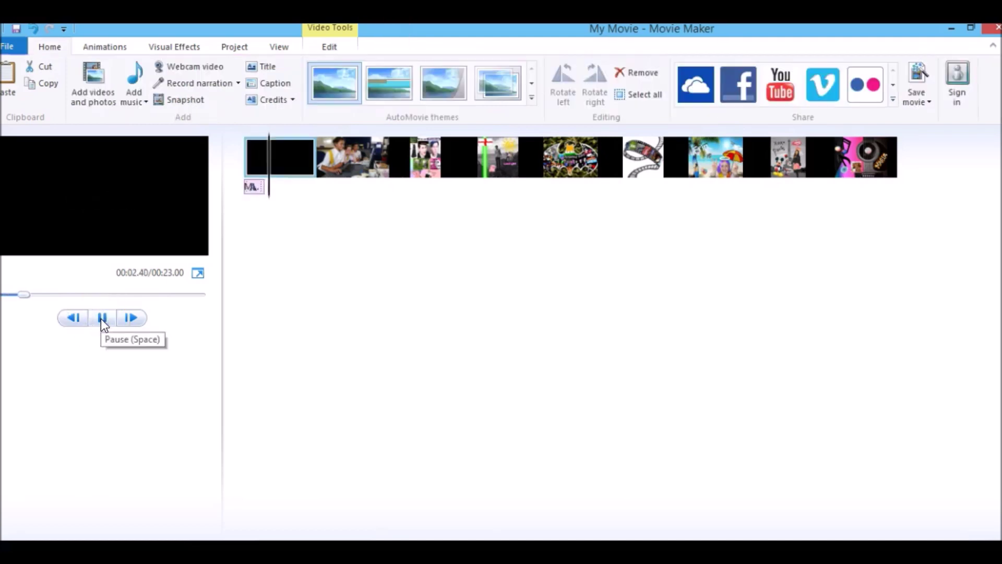
left_click(101, 319)
Set the duration of the black title slide itself to 2.00 seconds and play the opening to check the timing
left_click(286, 175)
left_click(254, 187)
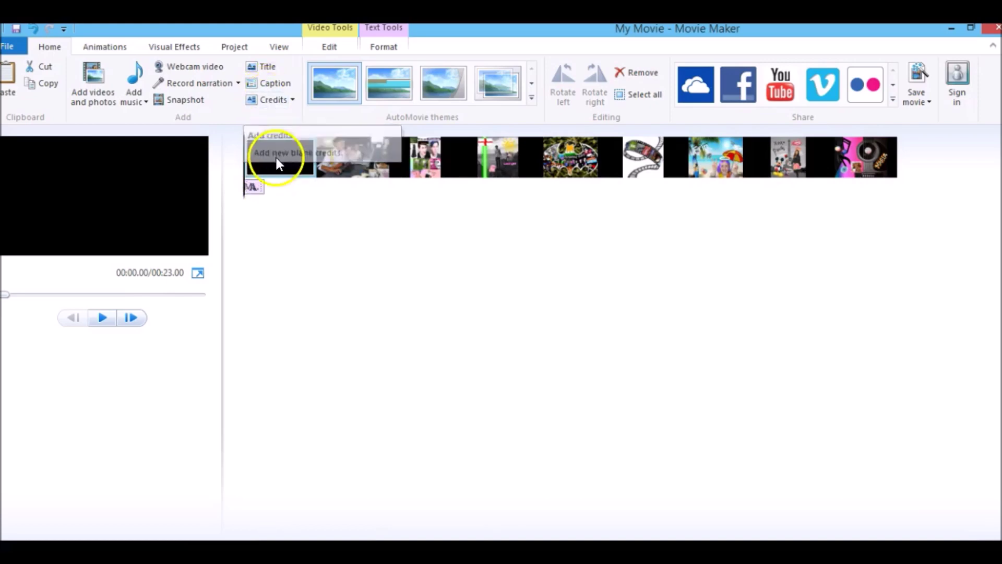
left_click(344, 48)
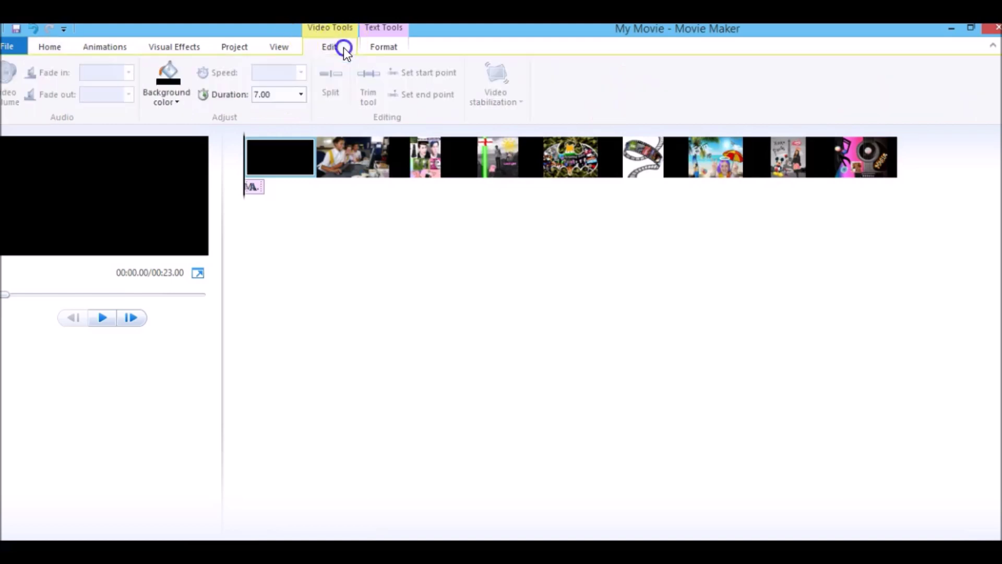
left_click(300, 96)
left_click(279, 124)
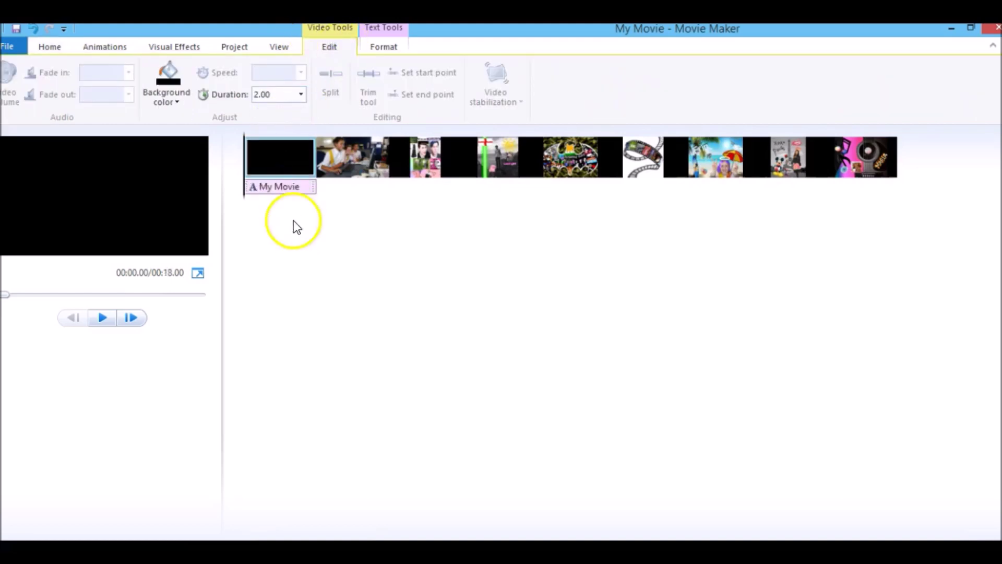
left_click(102, 318)
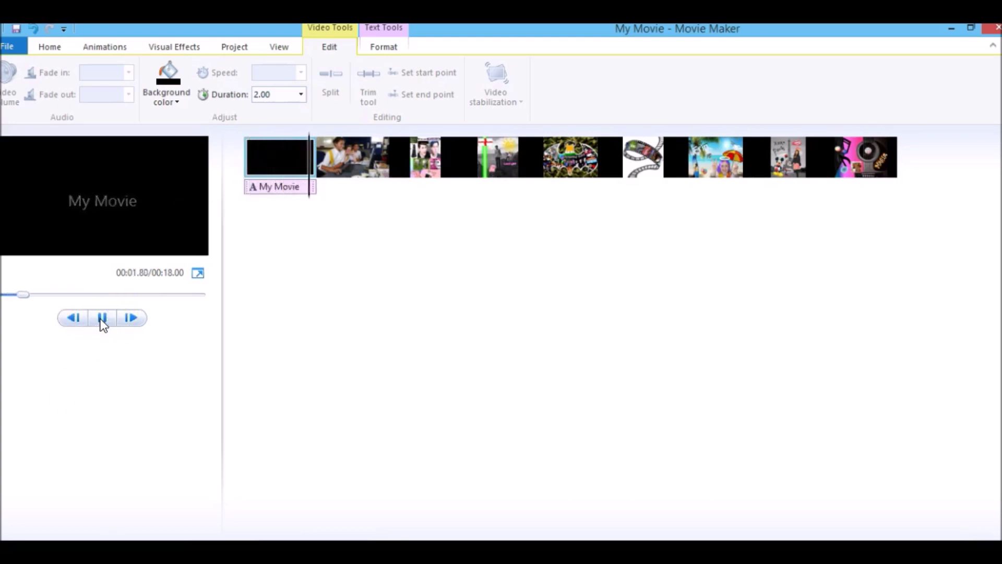
left_click(103, 319)
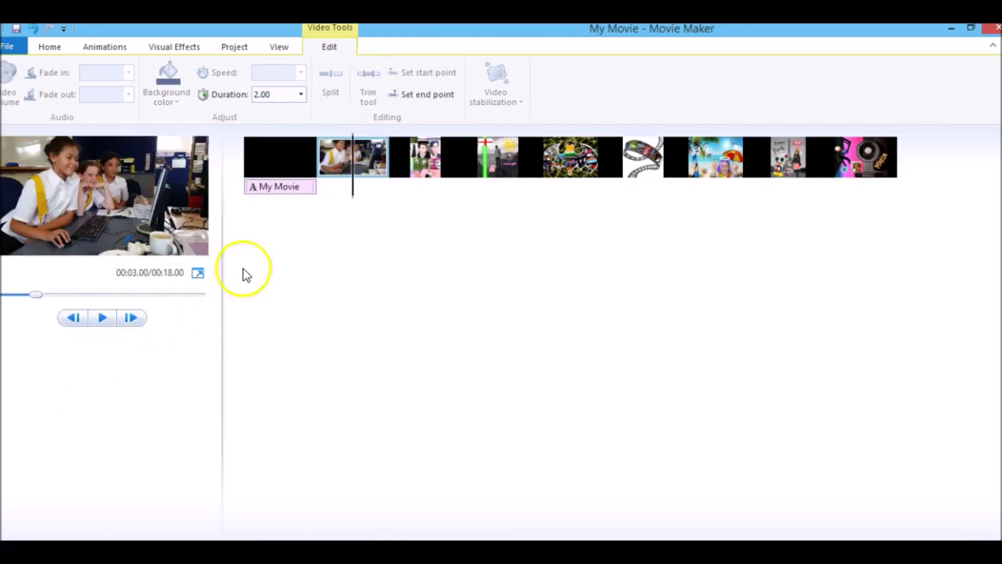
Apply the "Diagonal - cross out" transition to the classroom photo and play the movie to preview it
left_click(97, 46)
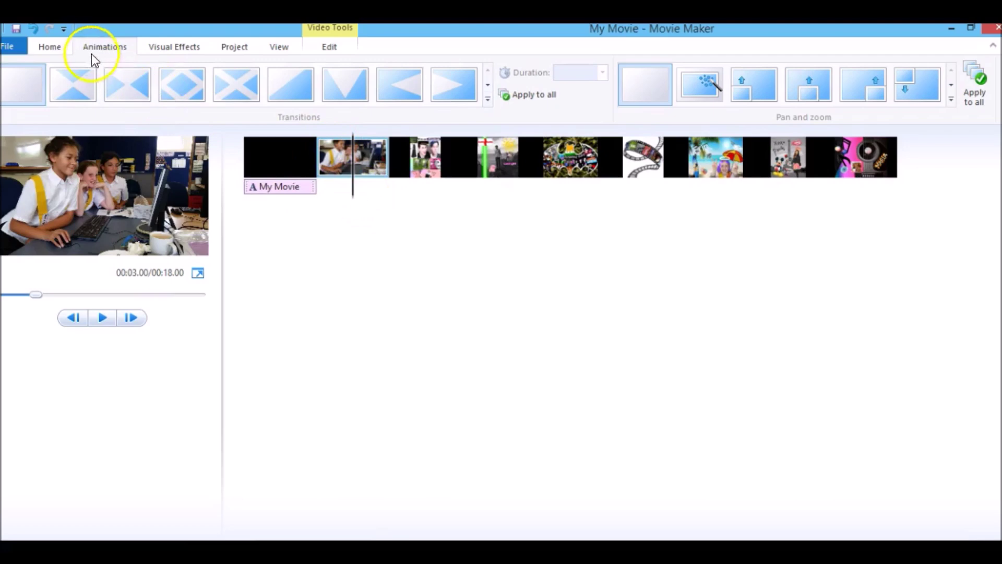
left_click(411, 81)
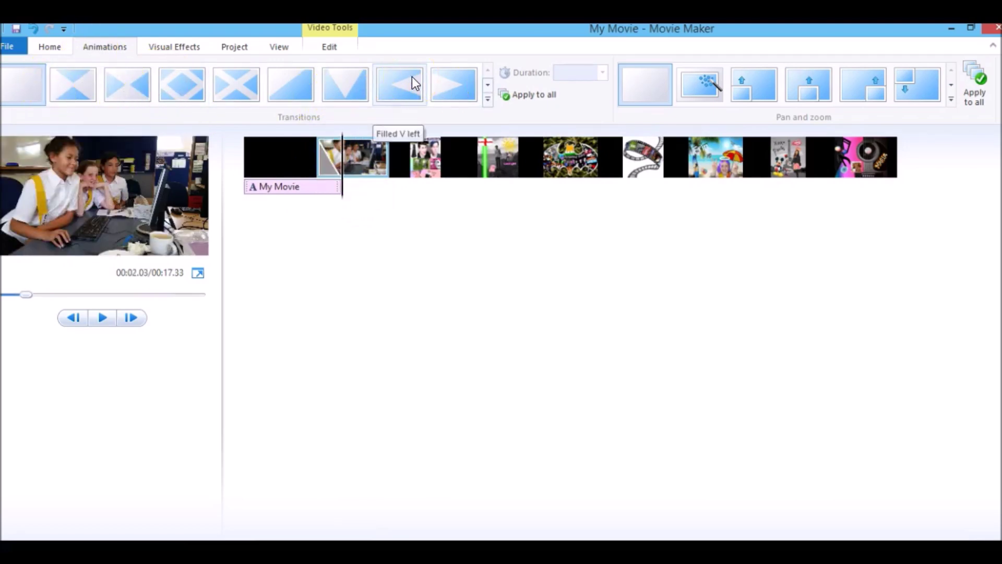
left_click(234, 82)
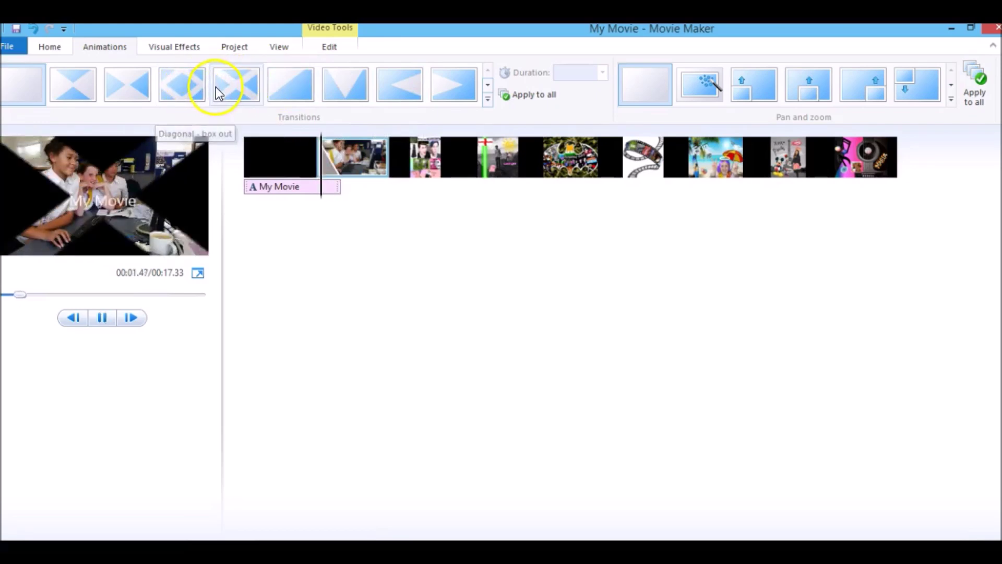
left_click(227, 92)
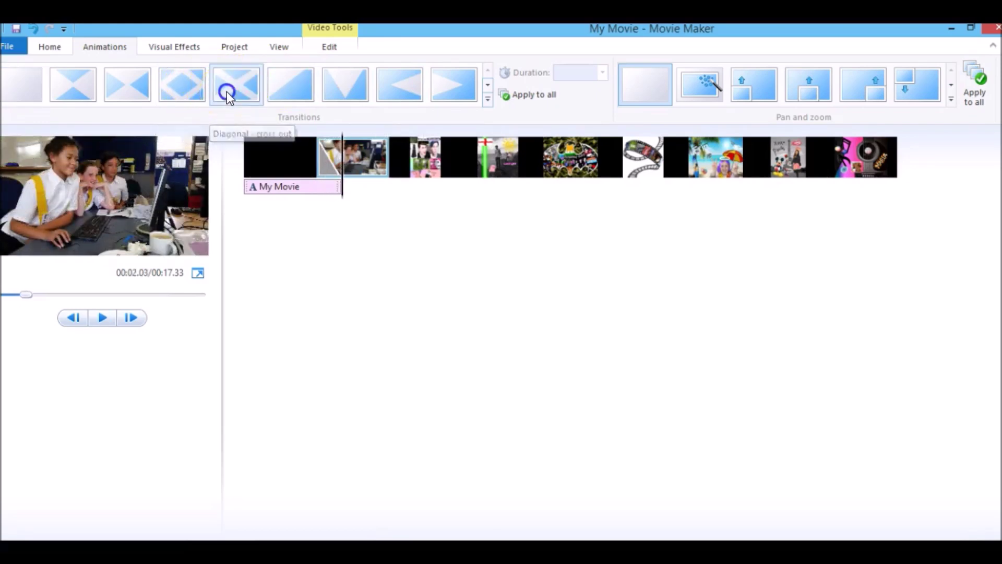
left_click(103, 316)
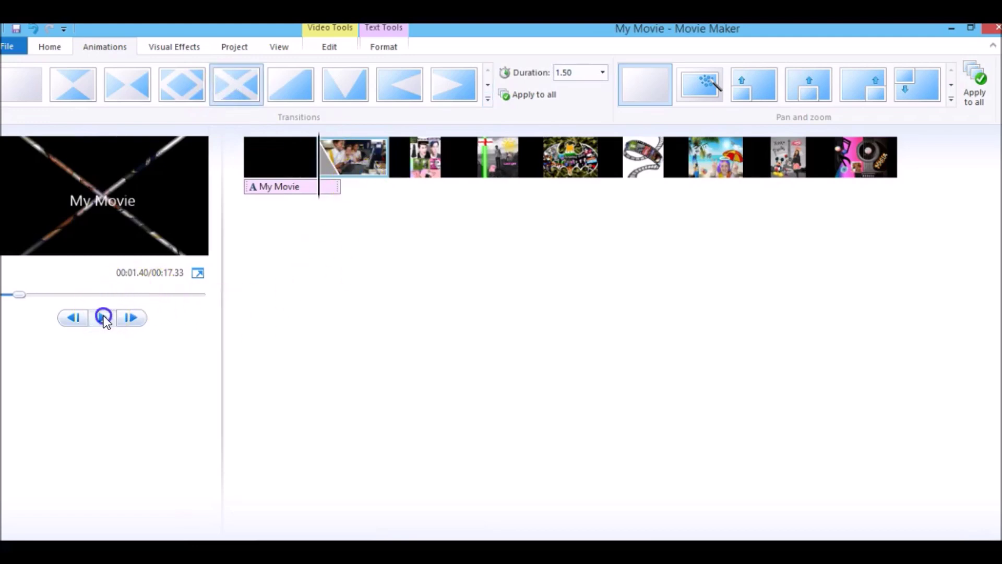
left_click(103, 318)
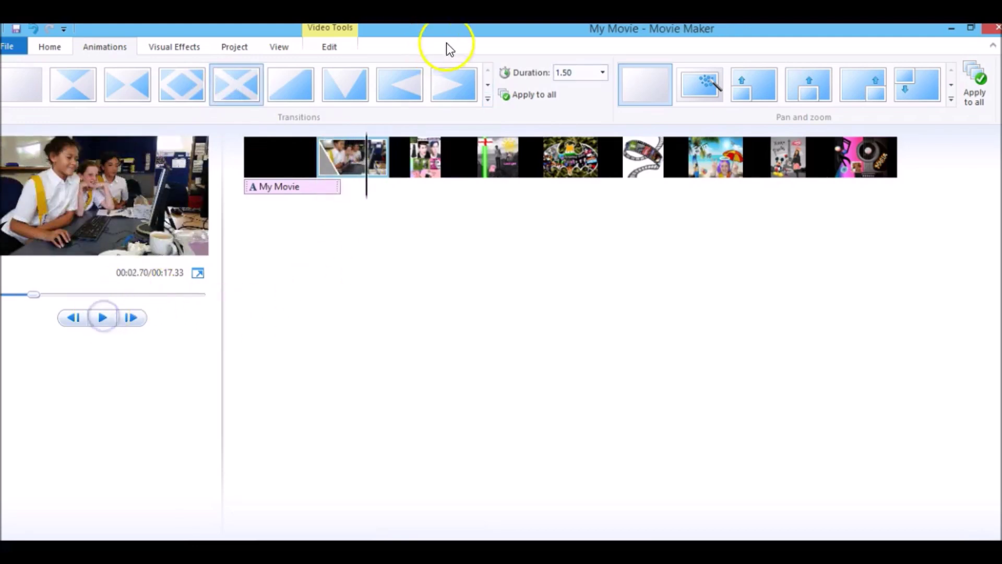
Change the classroom photo's transition to the checkerboard one from Patterns and Shapes
left_click(487, 99)
mouse_move(596, 88)
left_mouse_down()
mouse_move(599, 134)
mouse_move(597, 105)
left_mouse_up()
left_click(13, 128)
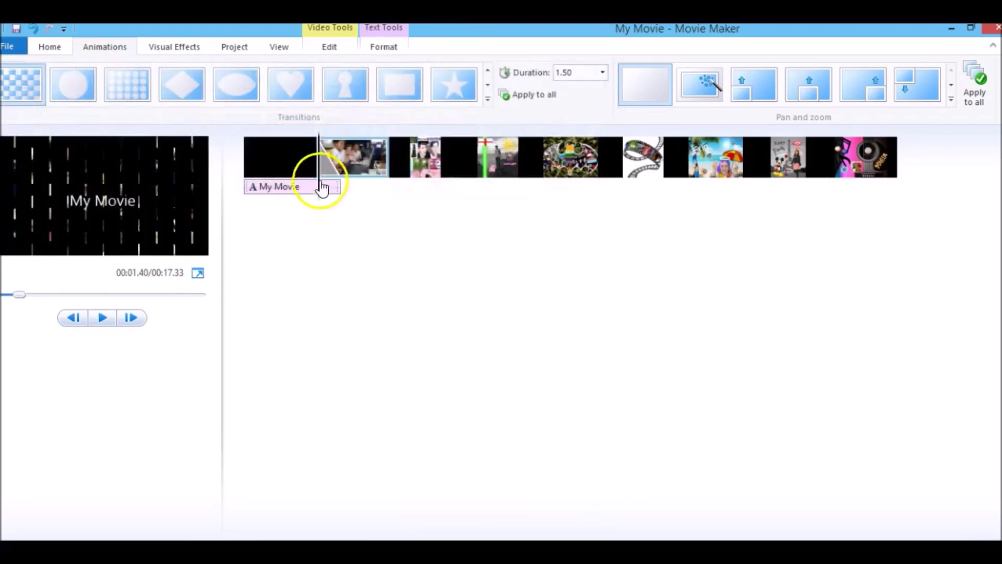
Apply the vertical bars transition from Dissolves to the YouTube collage
left_click(418, 156)
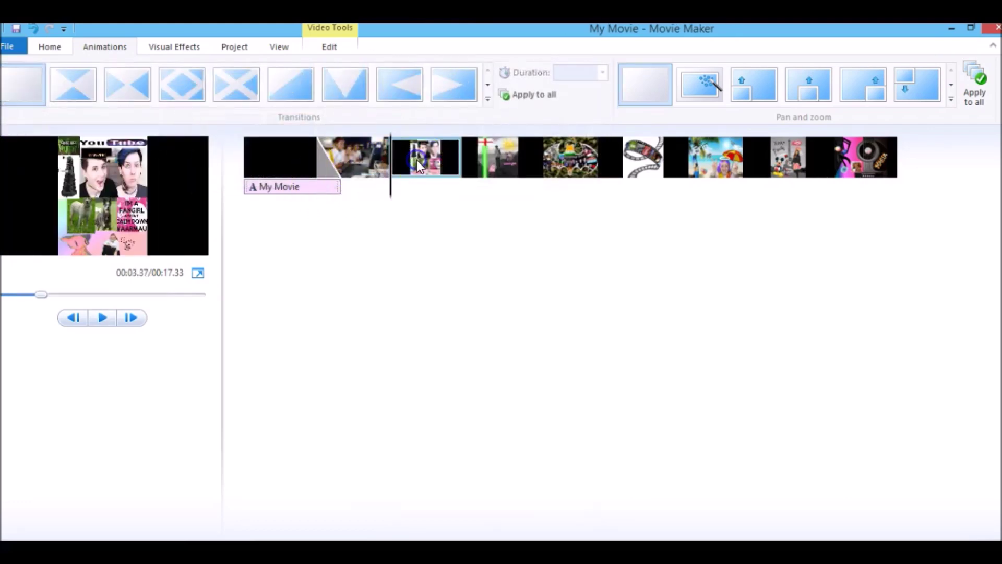
left_click(491, 102)
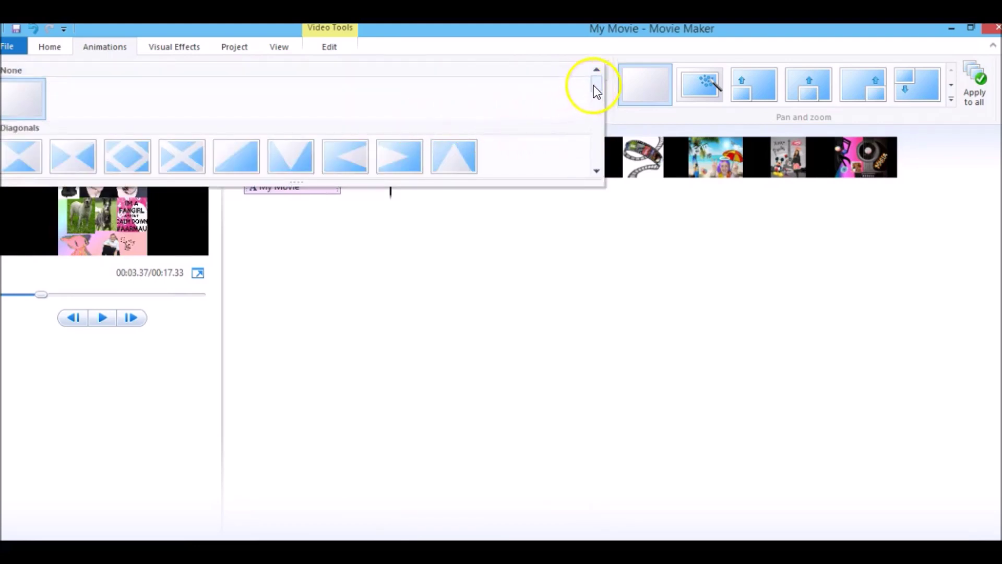
left_click_drag(595, 85, 596, 99)
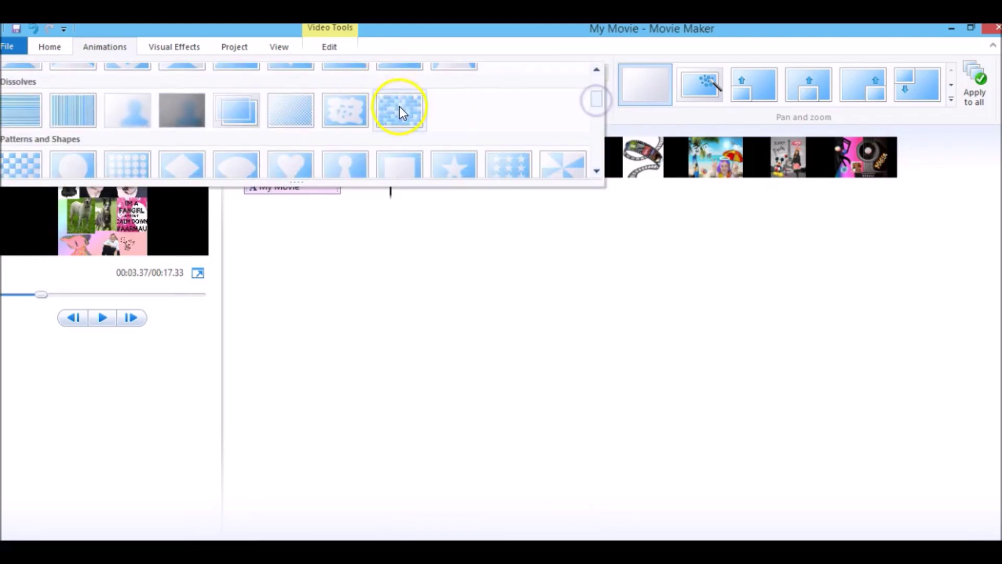
left_click(69, 110)
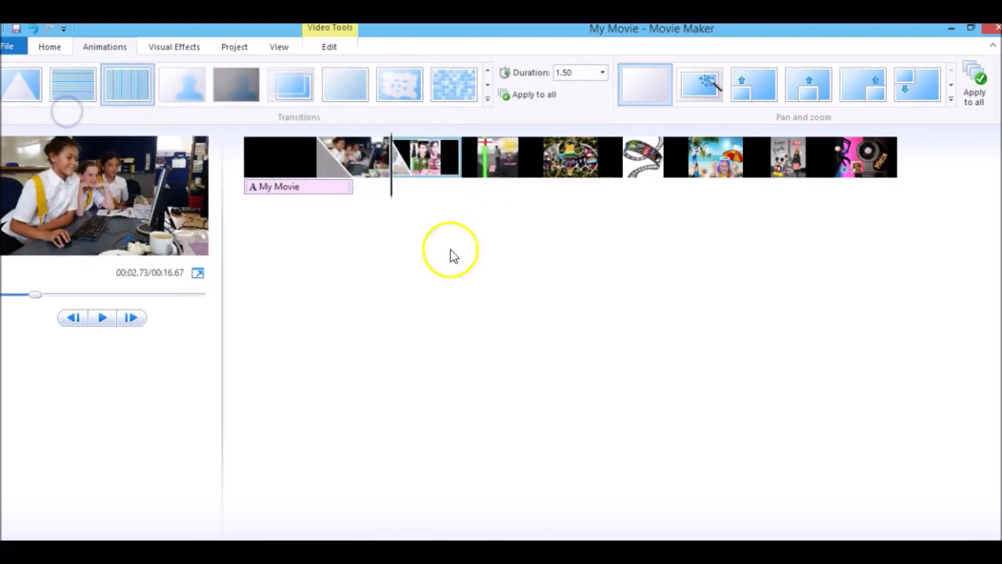
Apply the multiple stars transition from Patterns and Shapes to the "cool girl" picture and play it to preview the effect
left_click(467, 155)
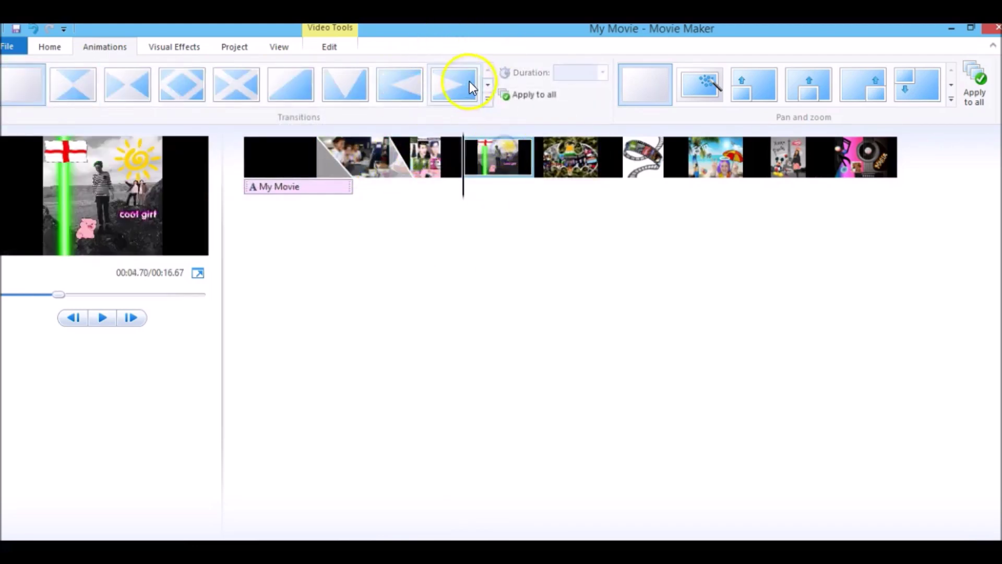
left_click(487, 98)
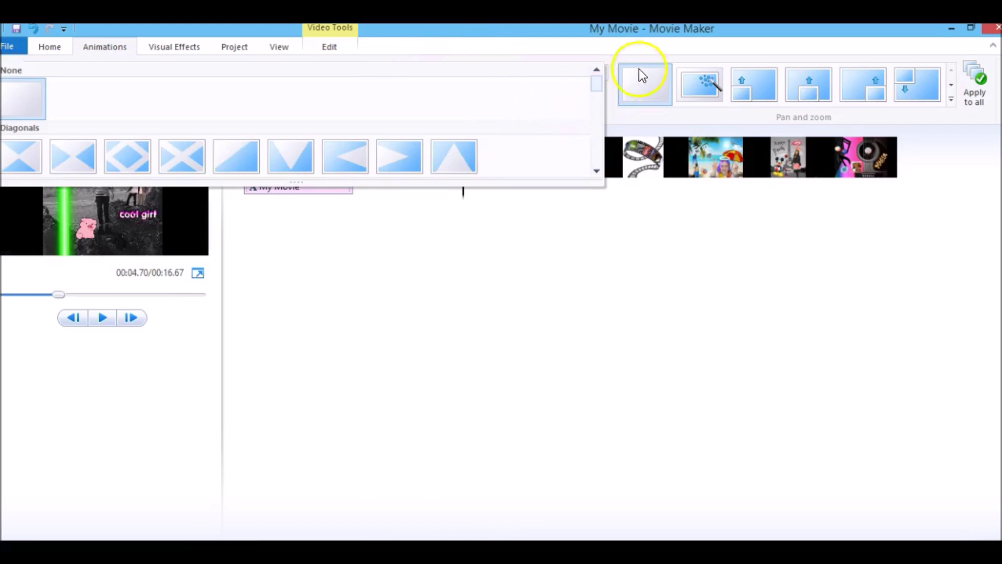
left_click_drag(597, 84, 606, 111)
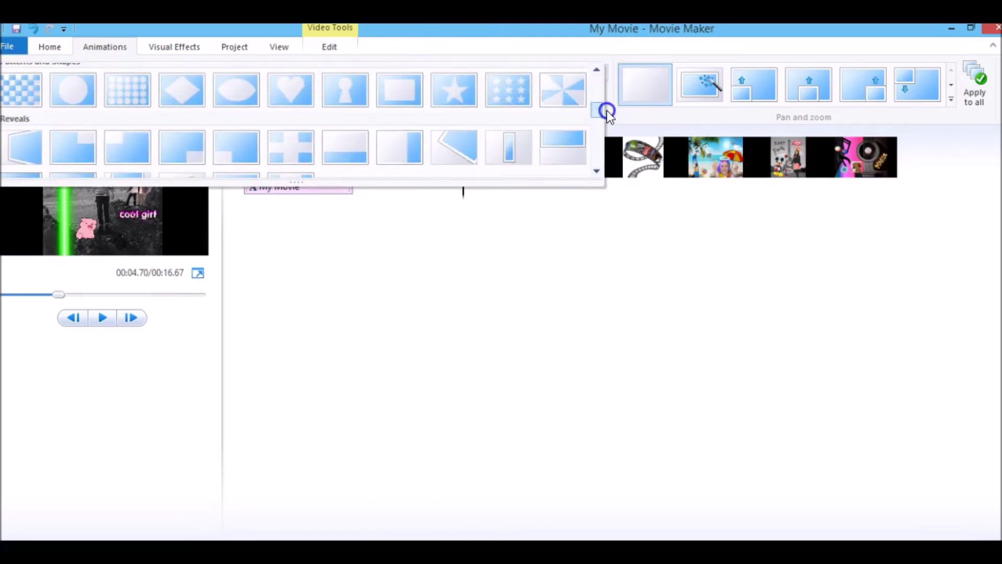
left_click(470, 95)
left_click(279, 160)
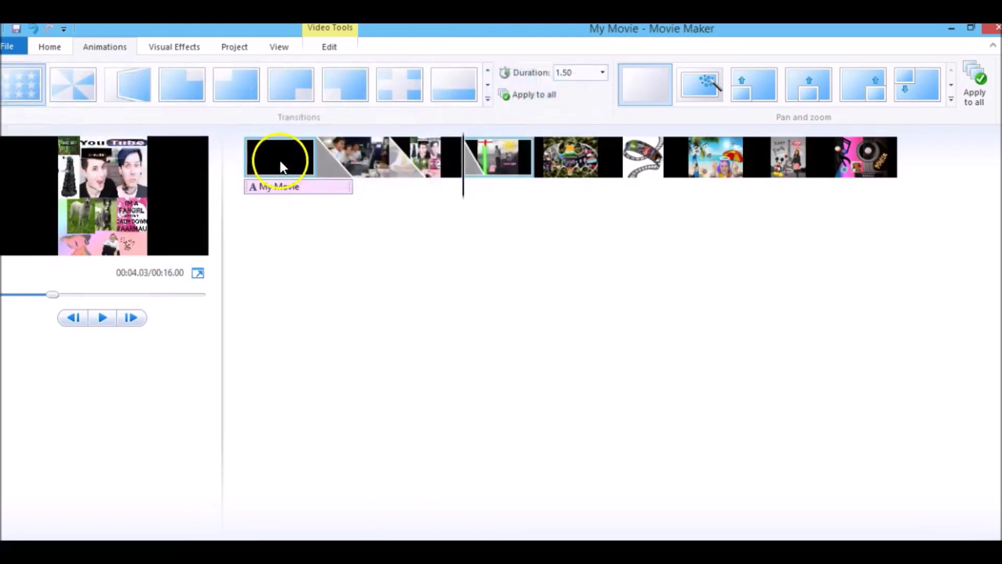
left_click(103, 317)
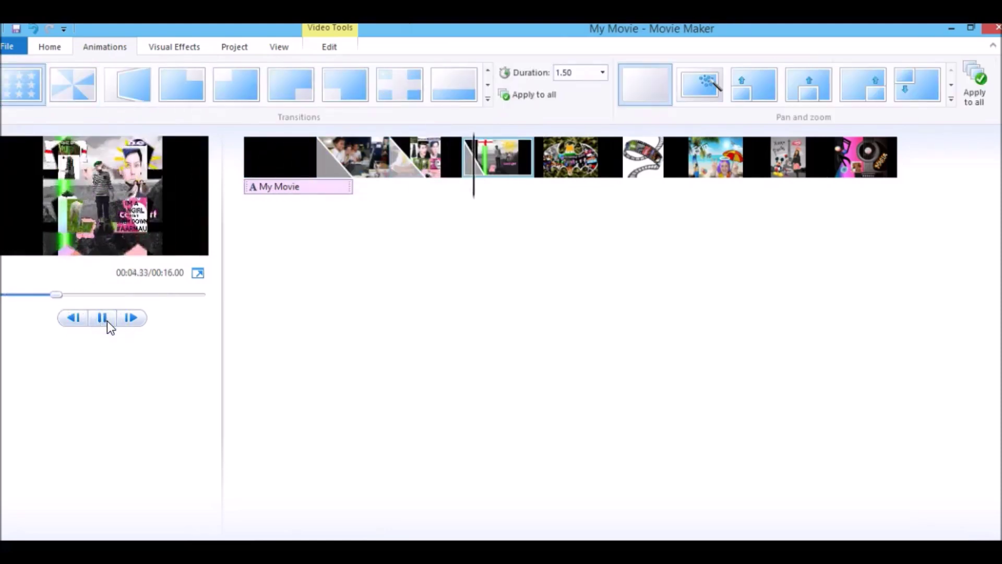
left_click(104, 318)
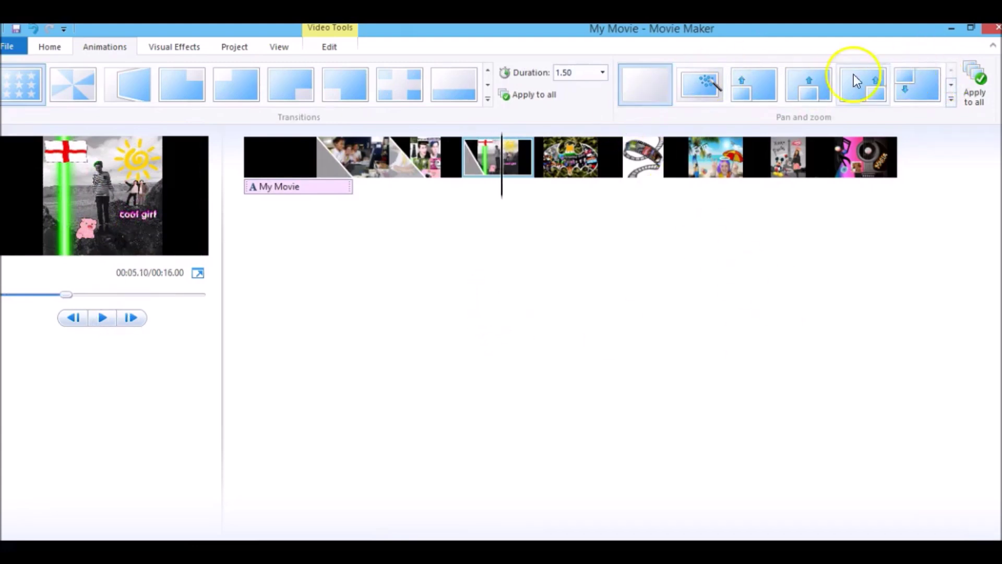
Apply the "Pan right" pan and zoom effect to the "cool girl" picture after previewing several of the Pan only effects
left_click(951, 100)
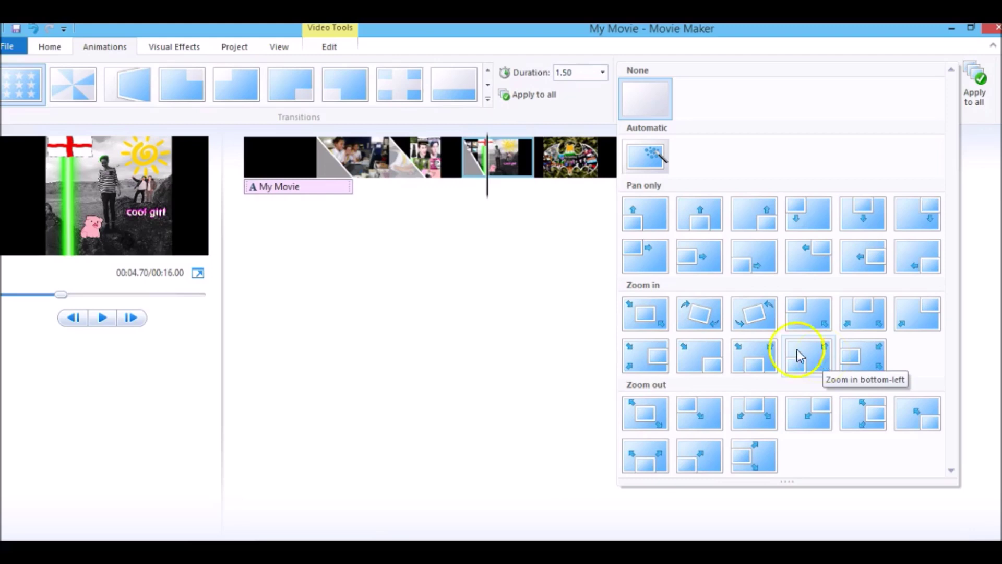
left_click(644, 209)
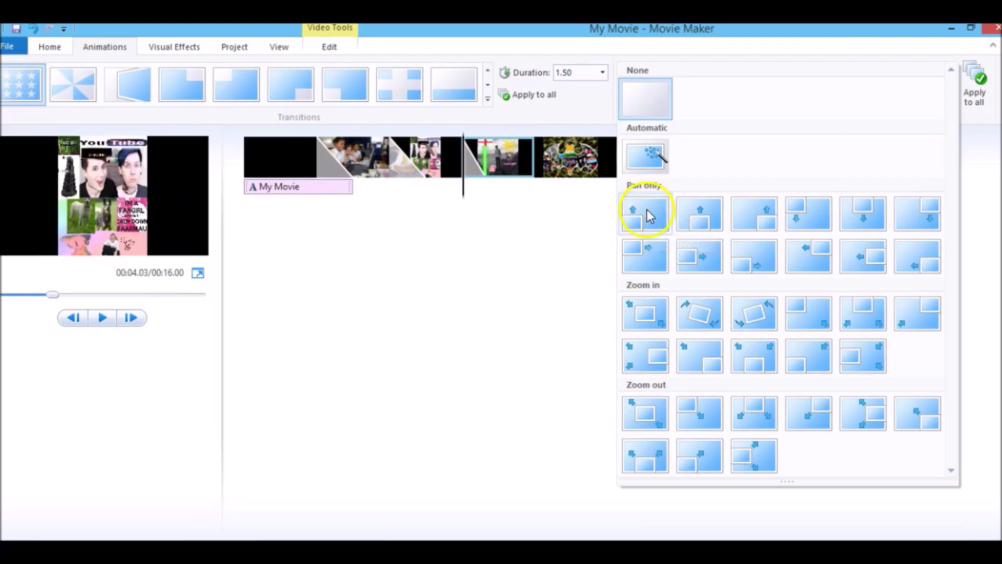
left_click(700, 214)
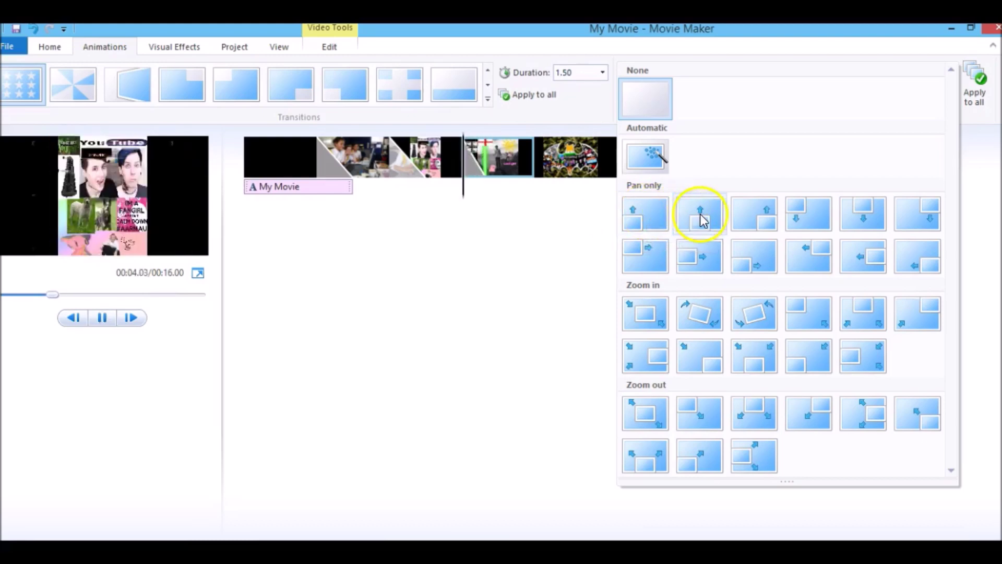
left_click(754, 215)
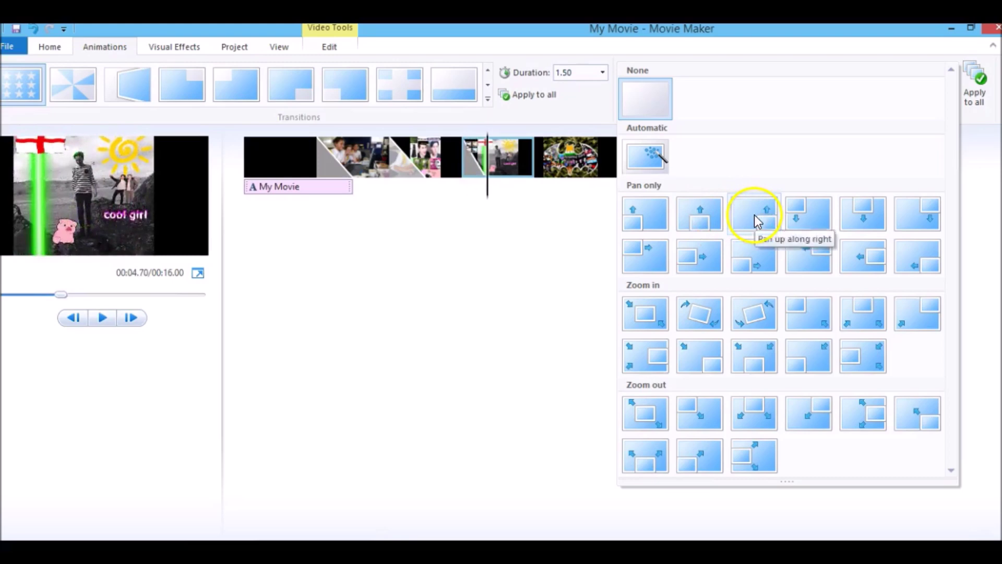
left_click(813, 214)
left_click(775, 215)
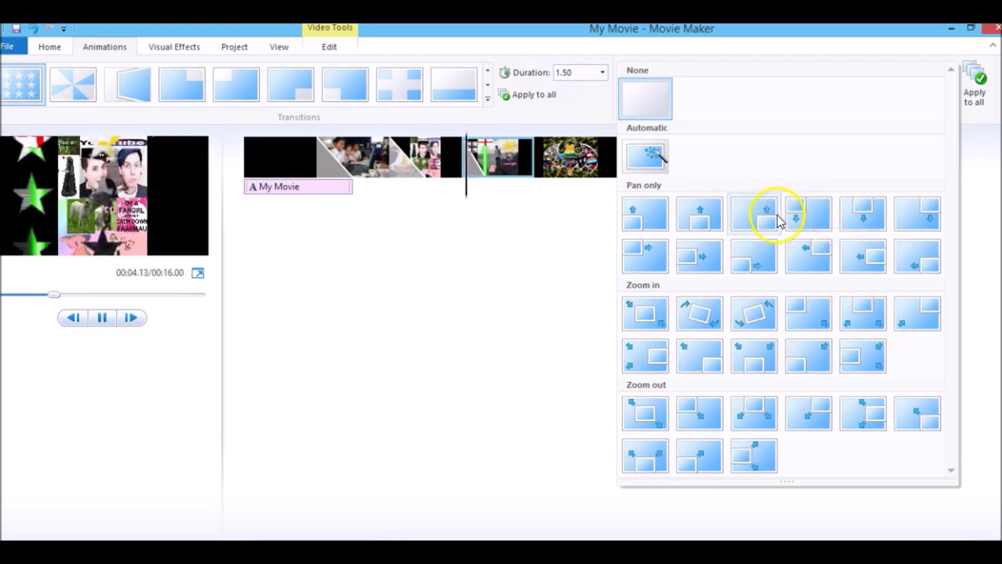
left_click(874, 193)
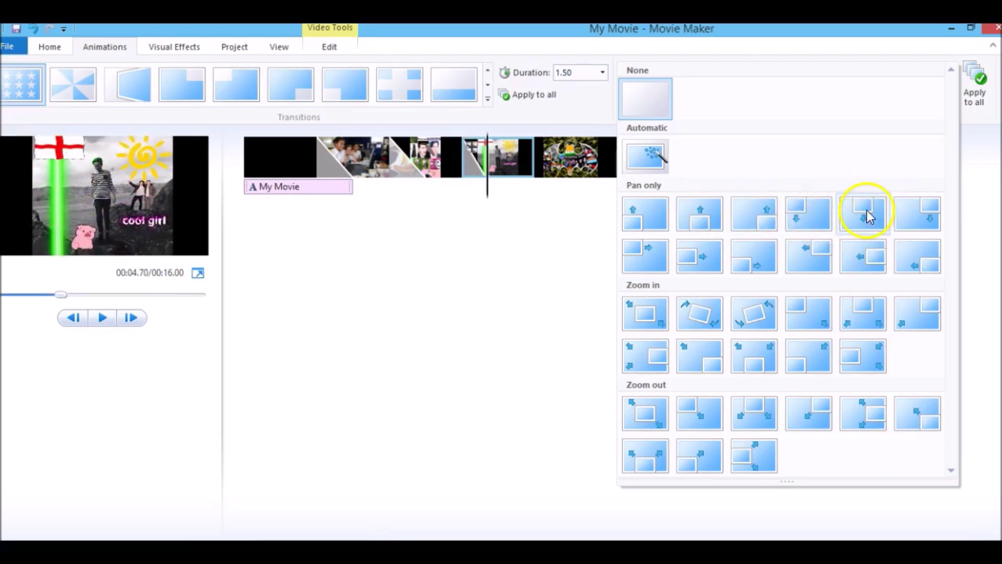
left_click(685, 257)
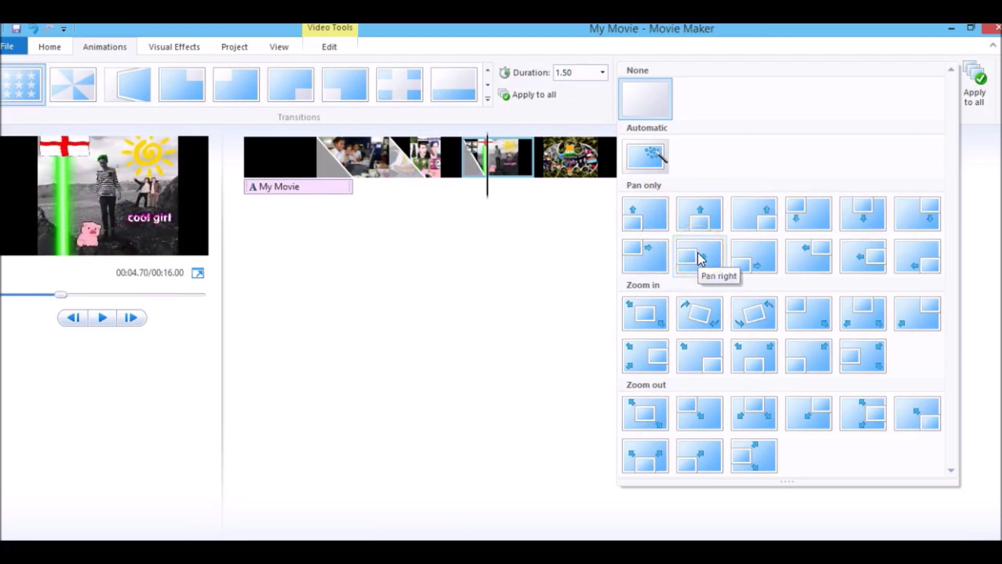
left_click(699, 255)
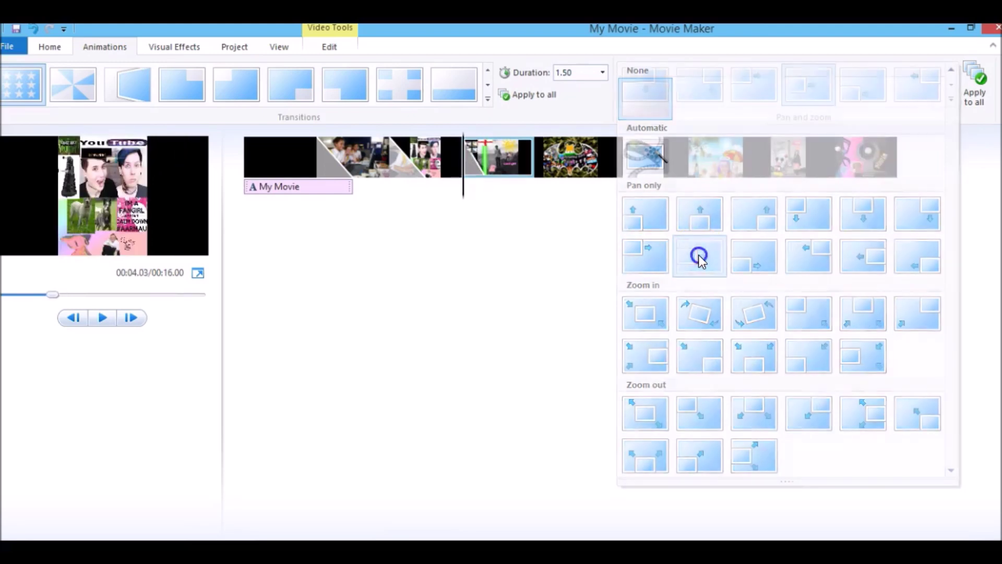
Apply the "Zoom in bottom-left" pan and zoom effect to the film strip picture
left_click(436, 157)
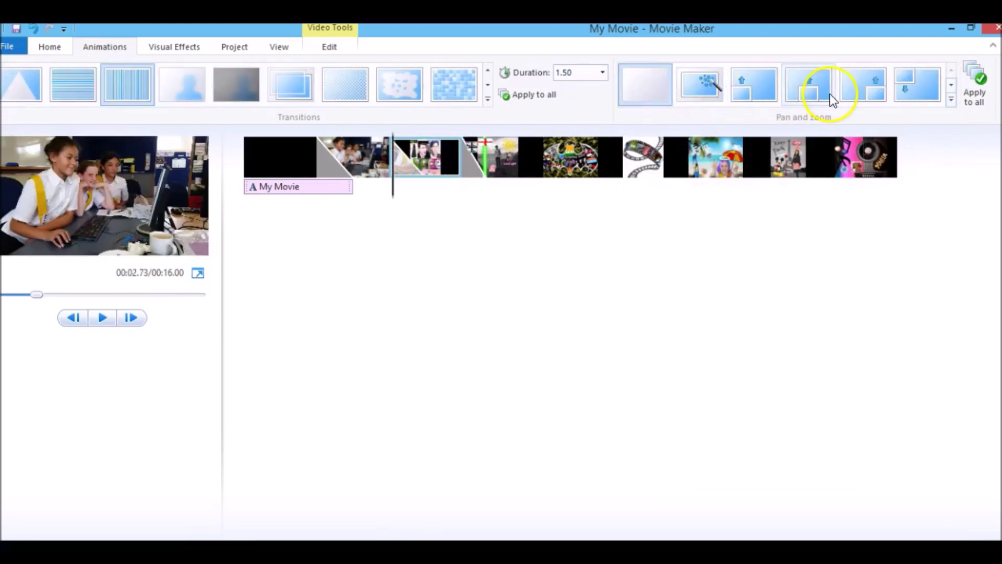
left_click(647, 164)
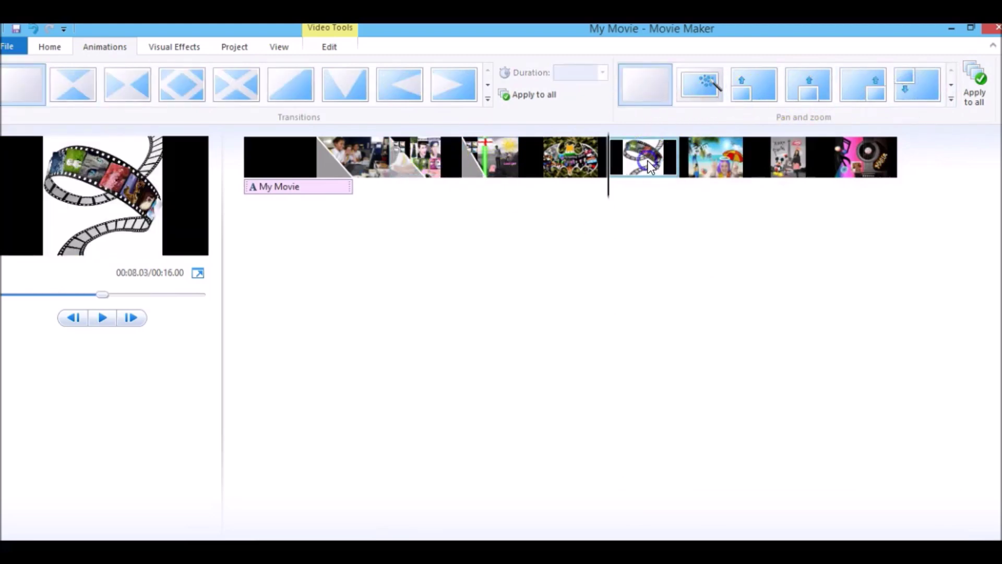
left_click(950, 99)
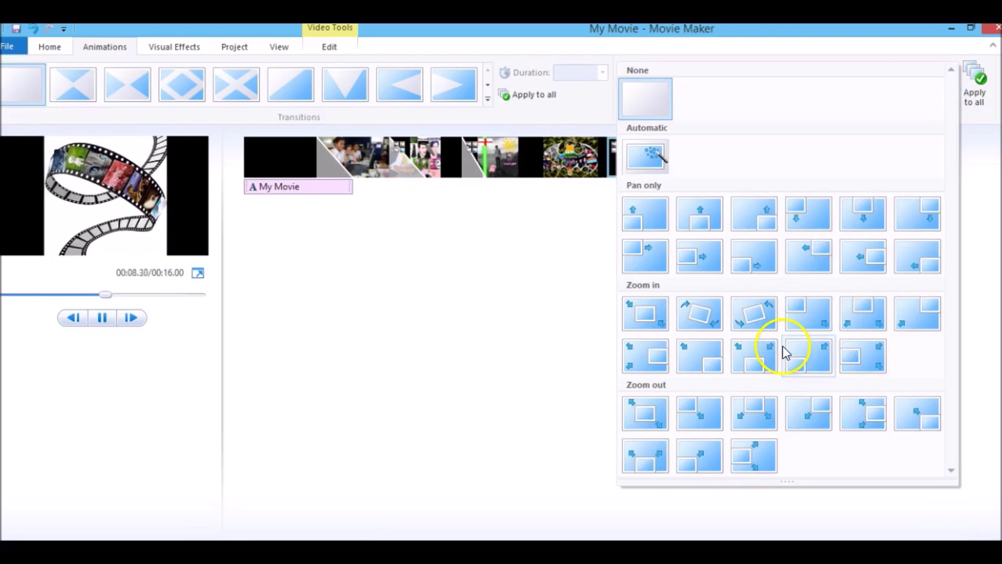
left_click(812, 356)
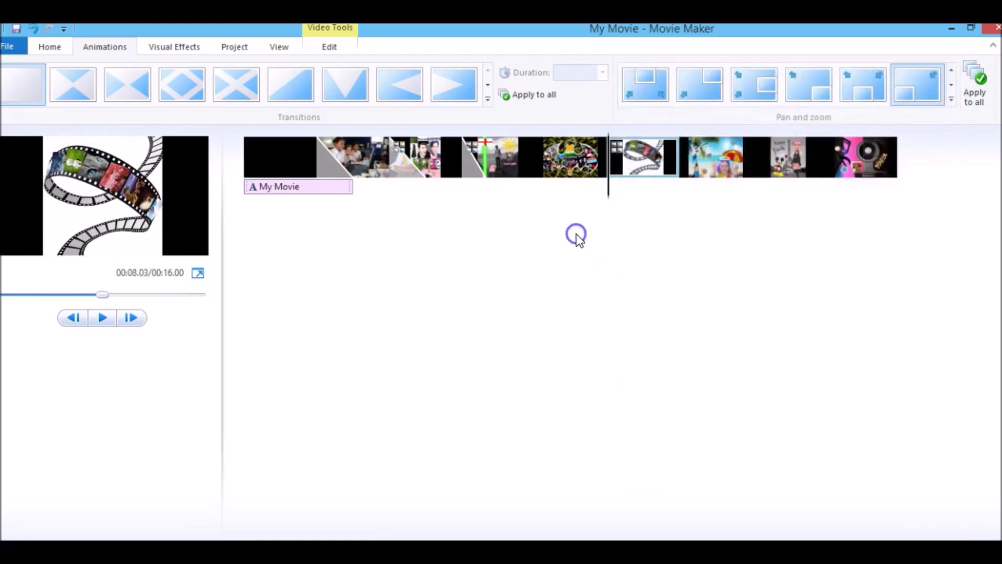
Apply the Automatic pan and zoom effect to all items in the movie and play it to preview the effect
key("ctrl+a")
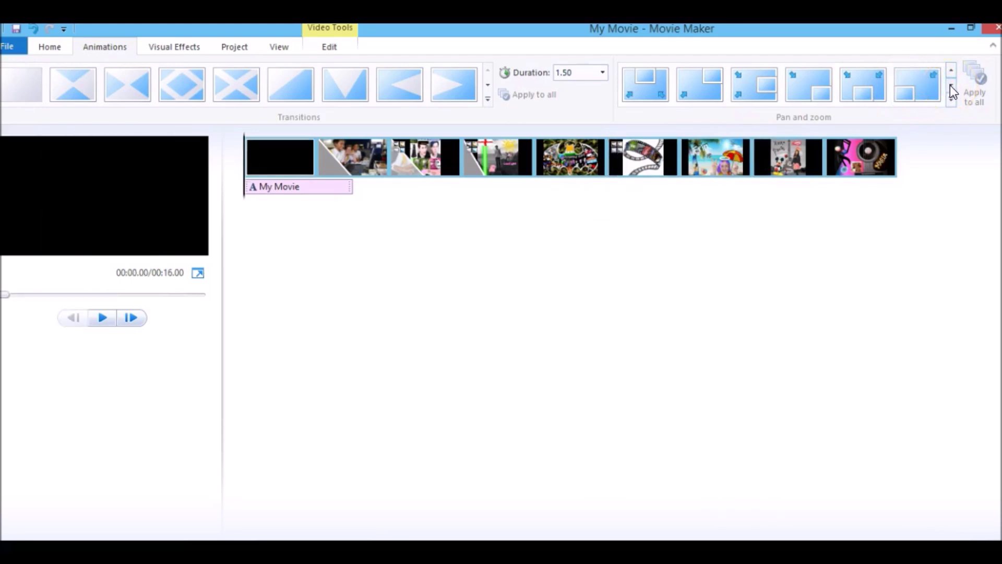
left_click(951, 99)
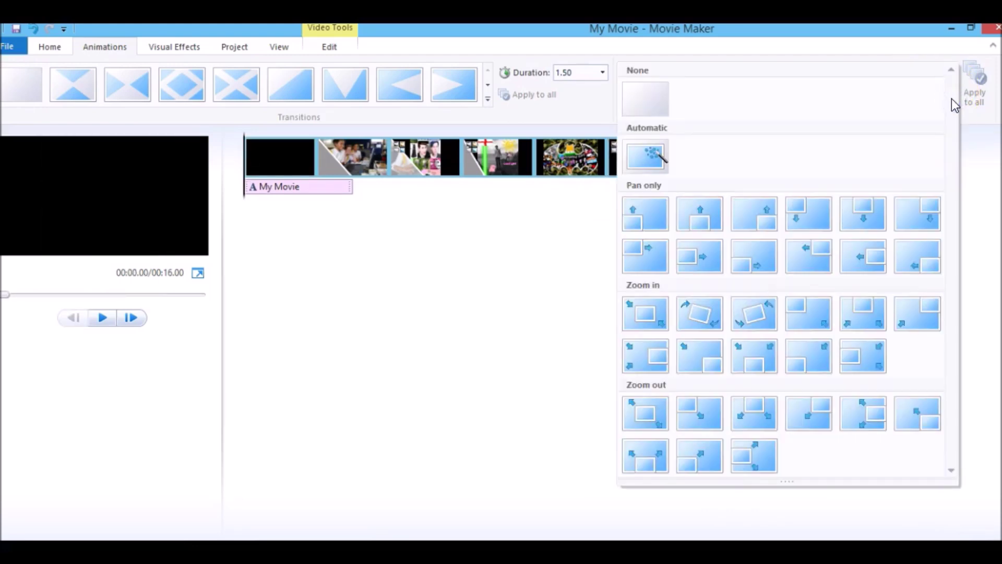
left_click(652, 156)
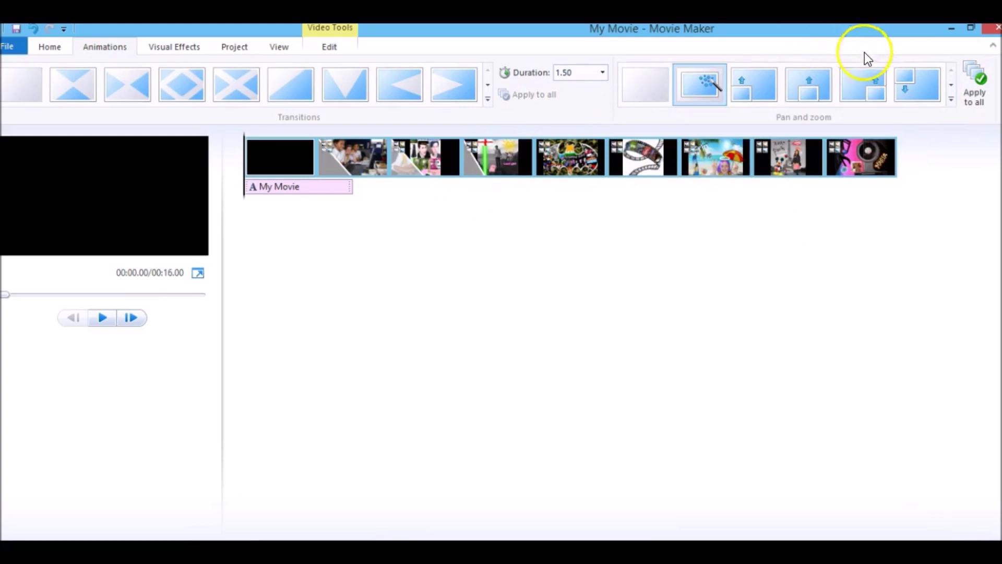
left_click(106, 316)
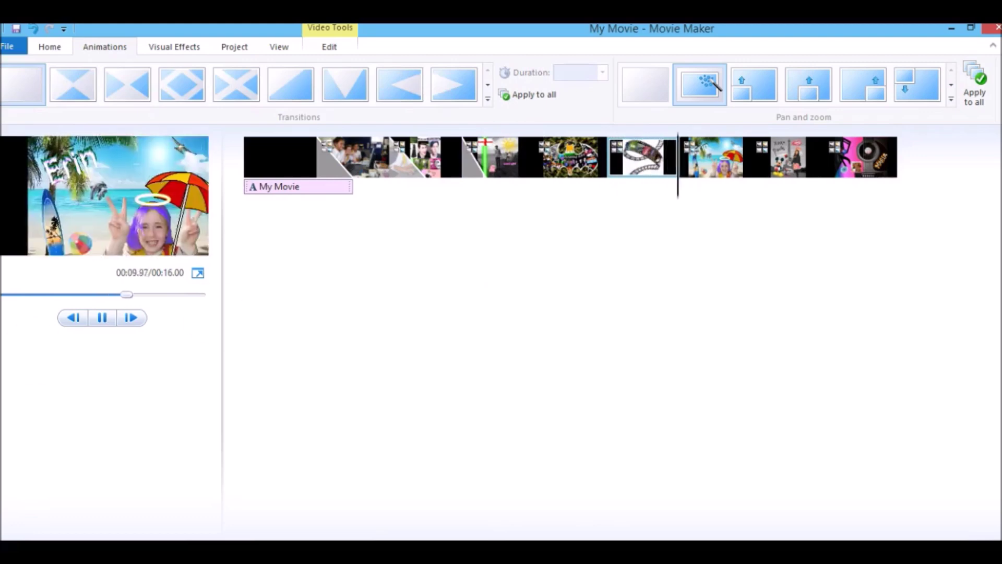
left_click(108, 317)
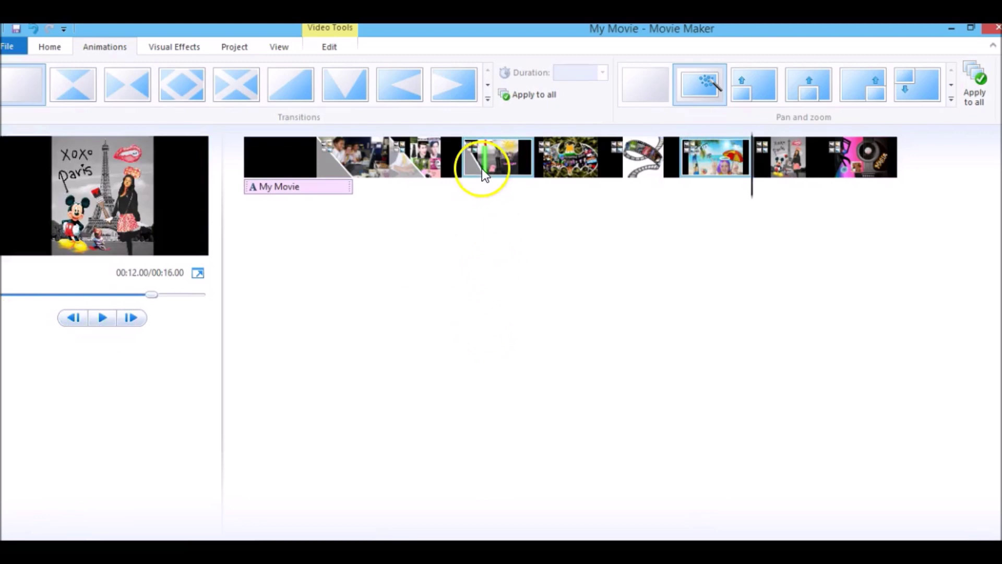
Apply the red-and-yellow high-contrast Artistic visual effect to the classroom photo
left_click(180, 49)
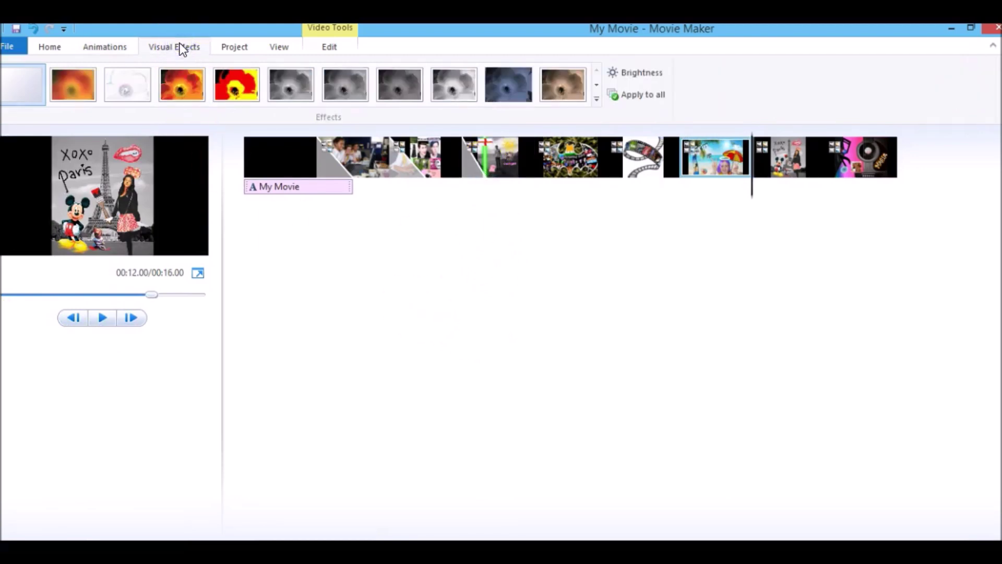
left_click(362, 144)
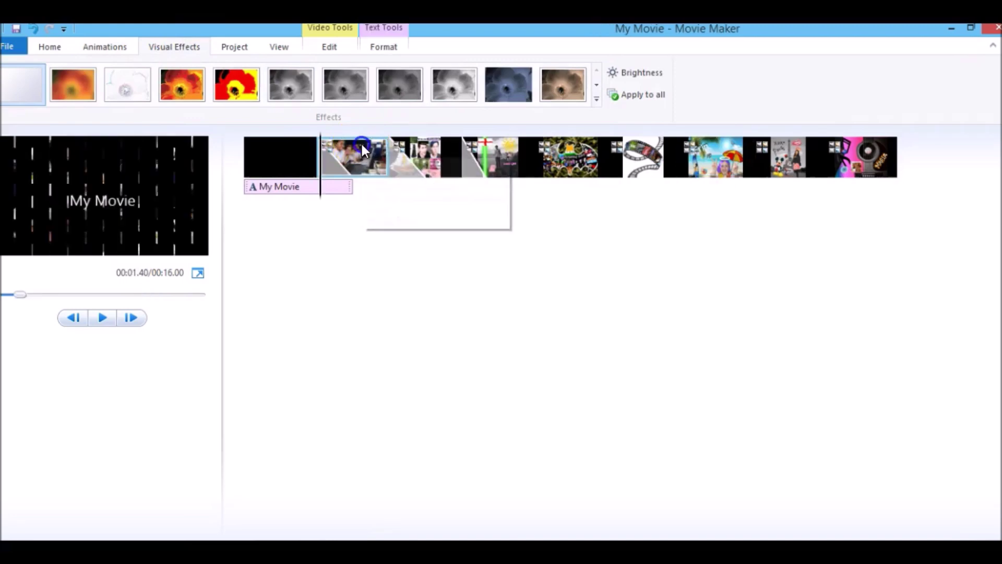
left_click(244, 90)
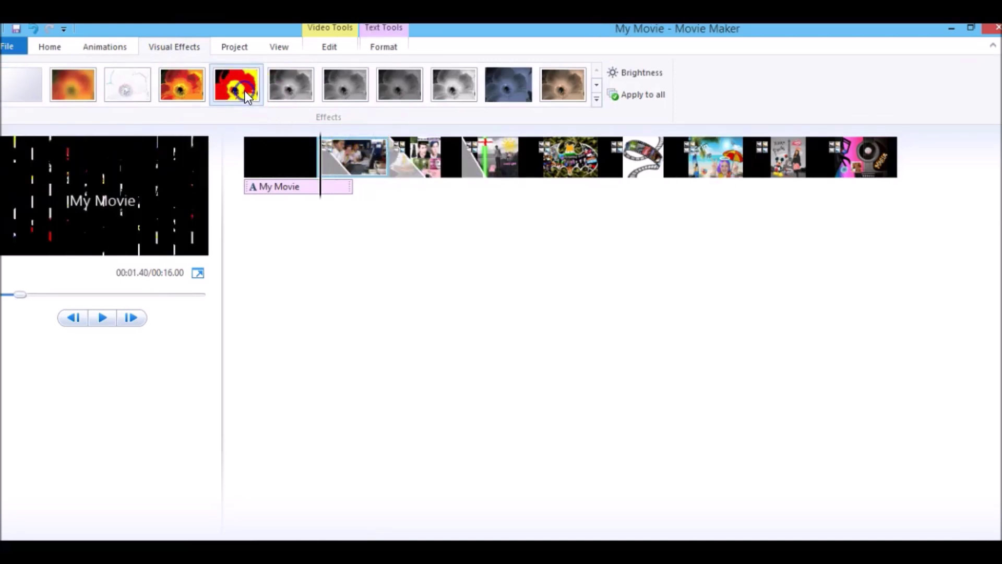
Apply the blue and purple visual effect from Motions and Fades to the "cool girl" picture
left_click(440, 159)
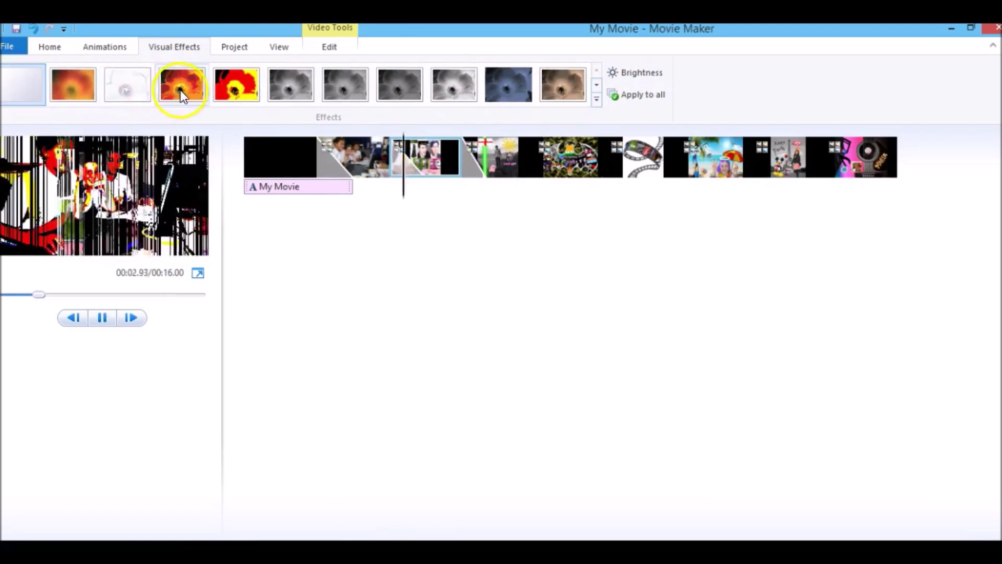
left_click(510, 170)
left_click(596, 99)
left_click_drag(594, 101, 598, 177)
left_click(286, 157)
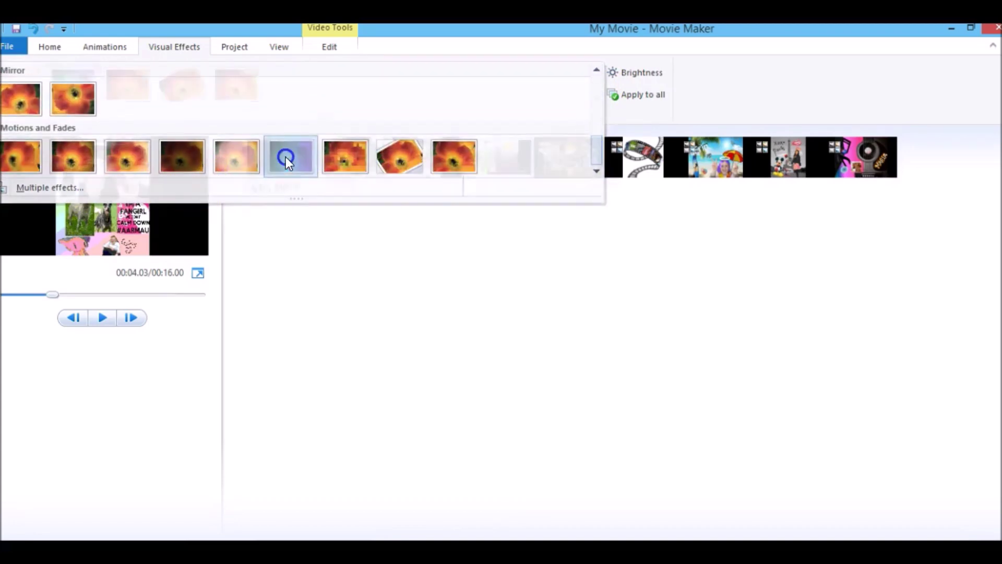
Apply the rotating visual effect from Motions and Fades to the film strip picture and play the movie to preview it
left_click(631, 143)
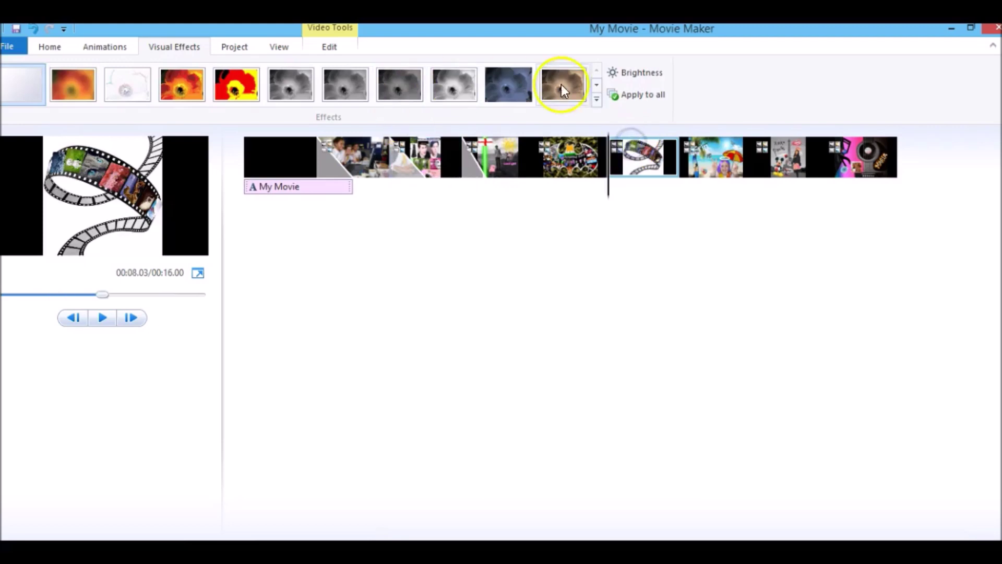
left_click(596, 99)
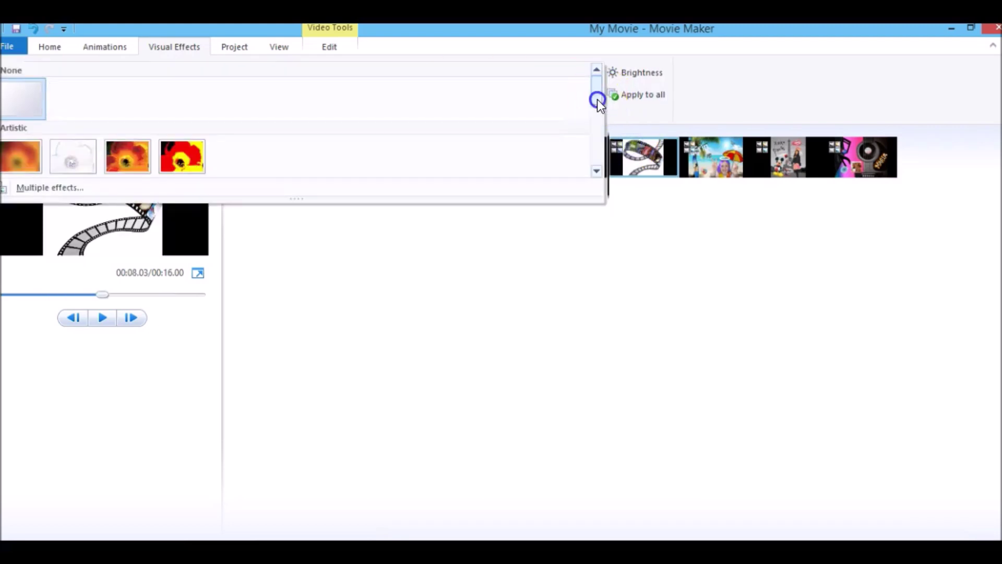
left_click_drag(597, 99, 595, 169)
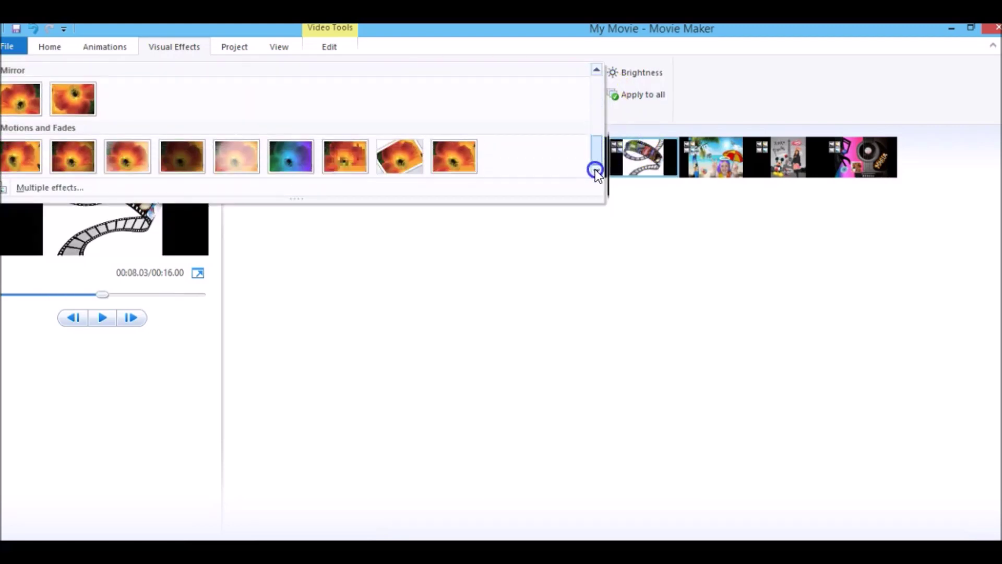
left_click(401, 155)
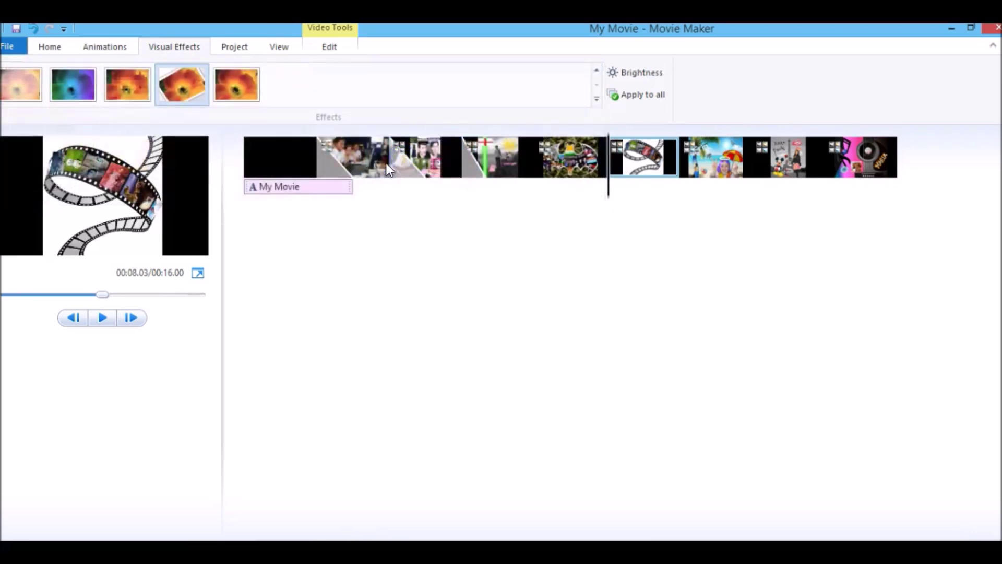
left_click(263, 175)
left_click(102, 318)
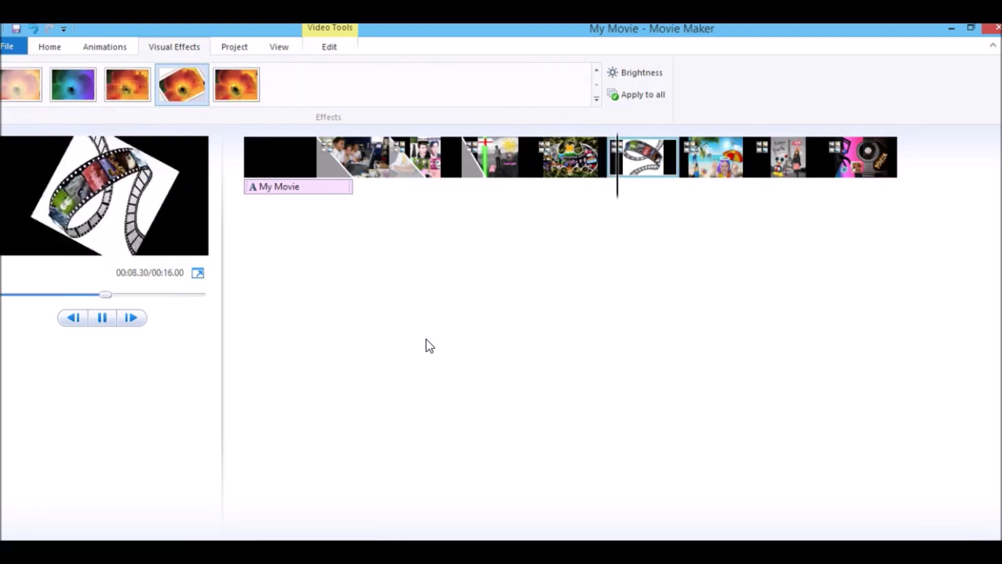
left_click(102, 318)
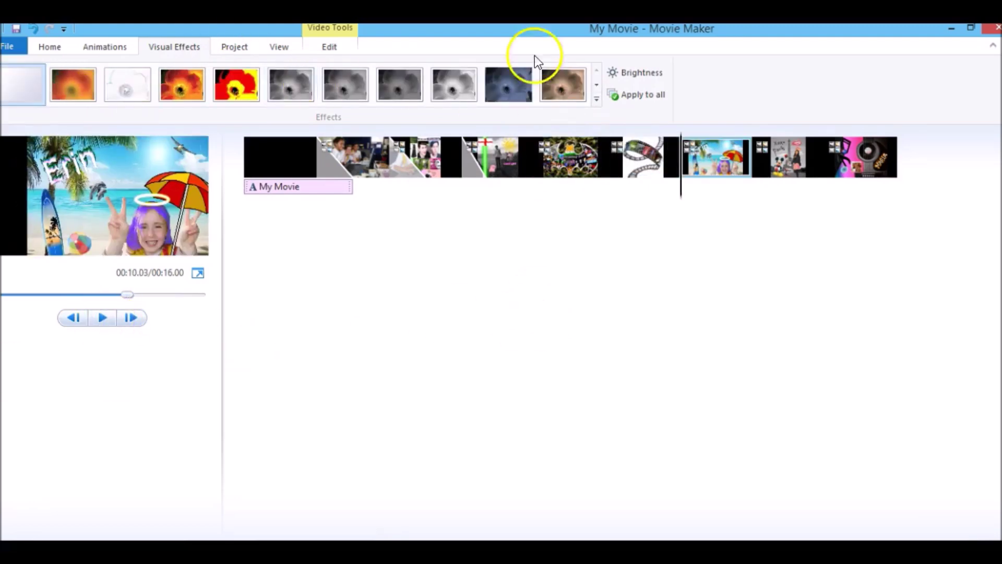
Examine the project's audio emphasis options for narration, video and music
left_click(229, 45)
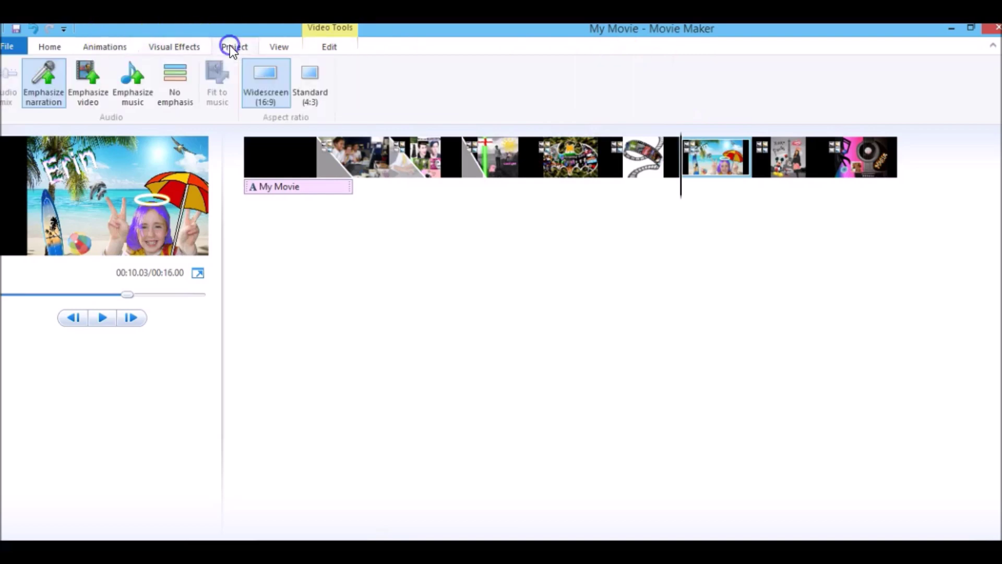
left_click(52, 101)
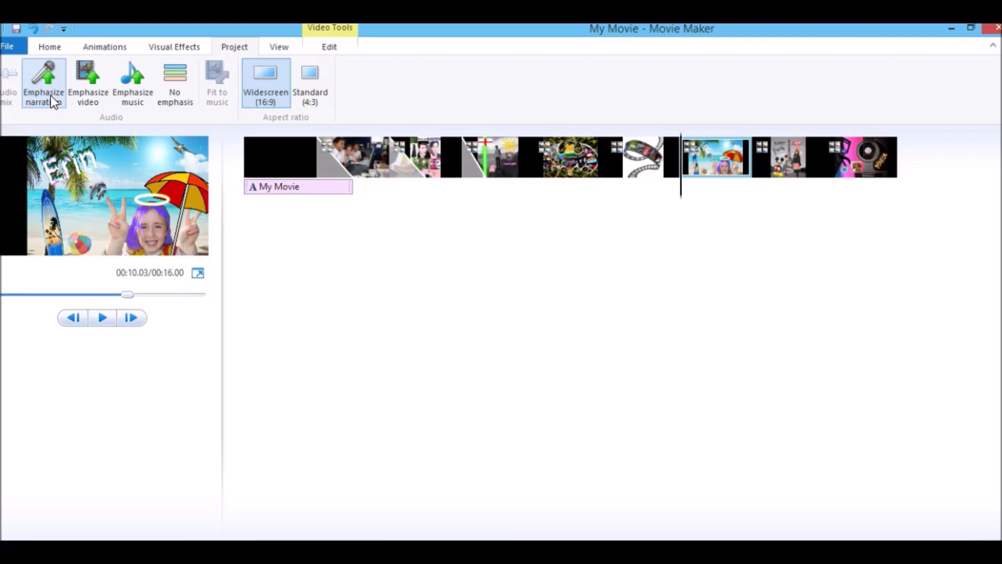
left_click(136, 102)
Add 02 Landslide.mp3 from the RR kitche music folder as the movie's background music and play the opening to preview it
left_click(60, 47)
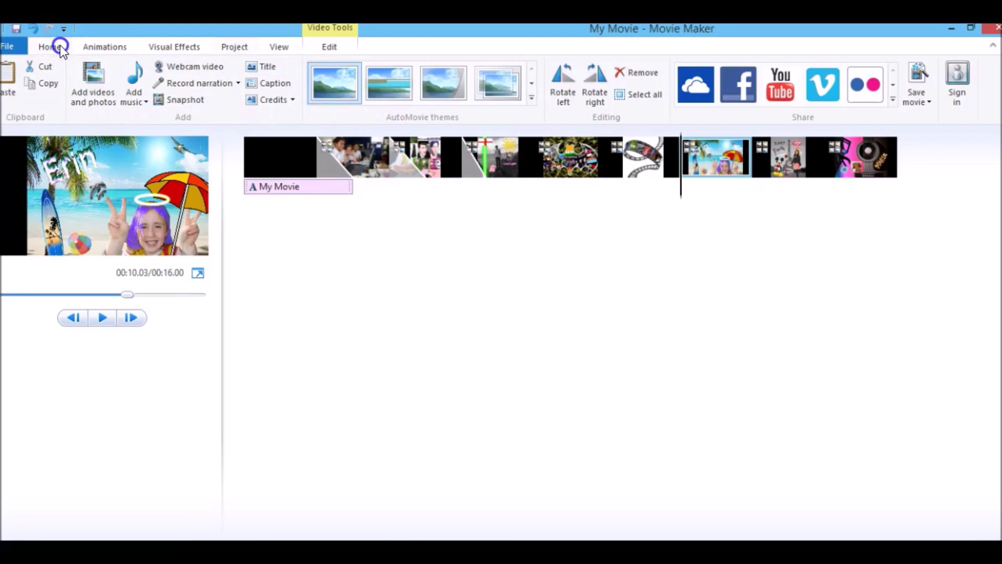
left_click(166, 99)
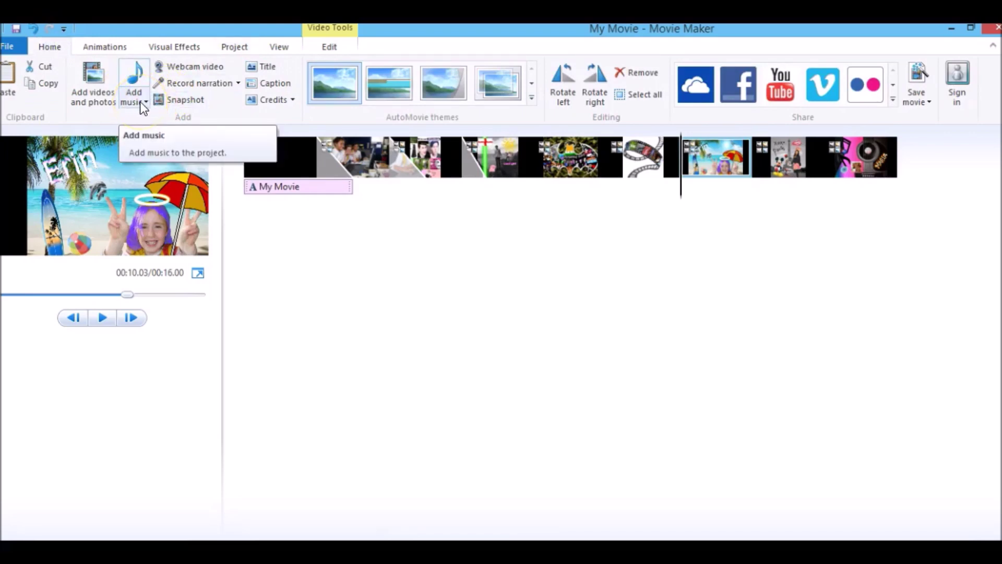
left_click(141, 103)
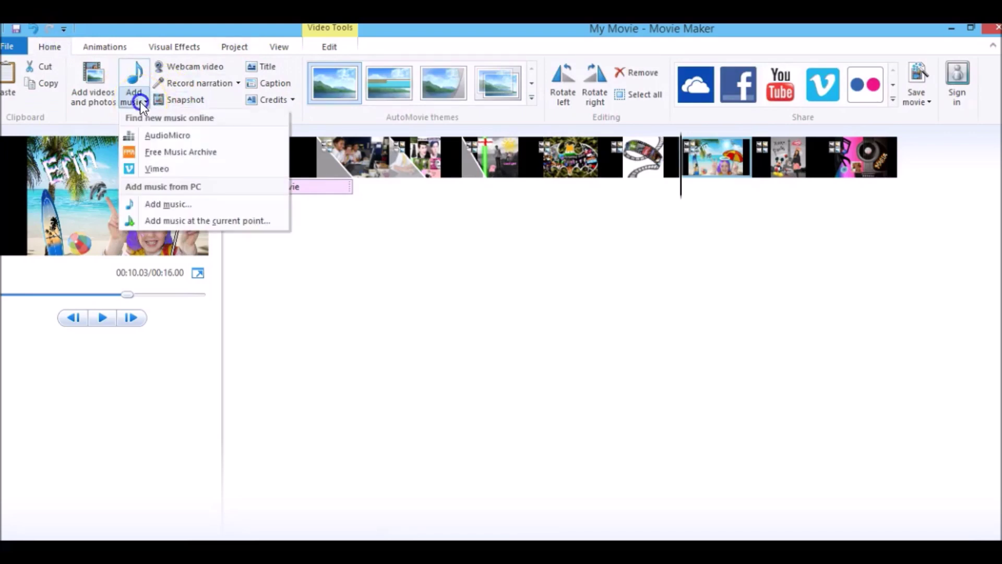
left_click(160, 206)
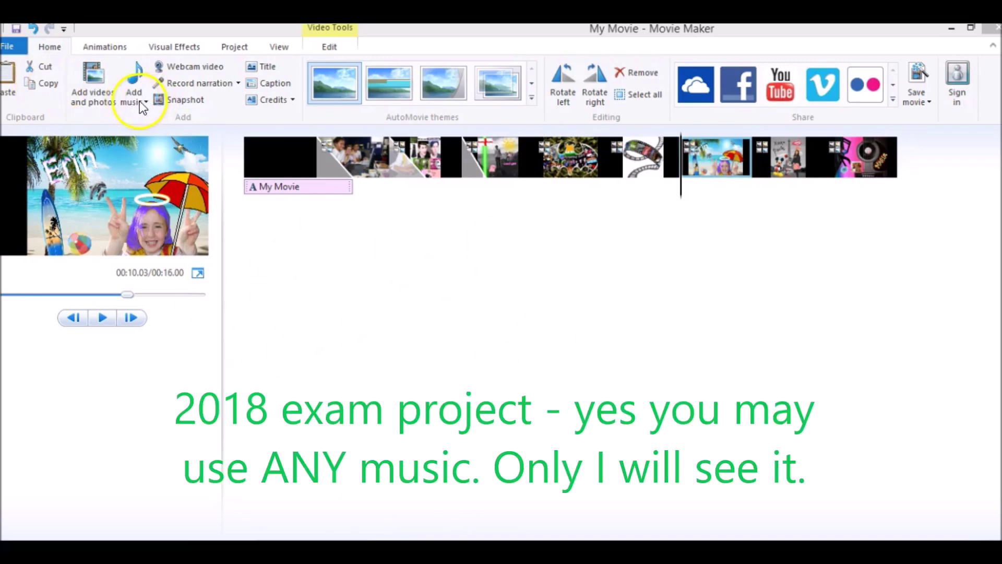
left_click(134, 86)
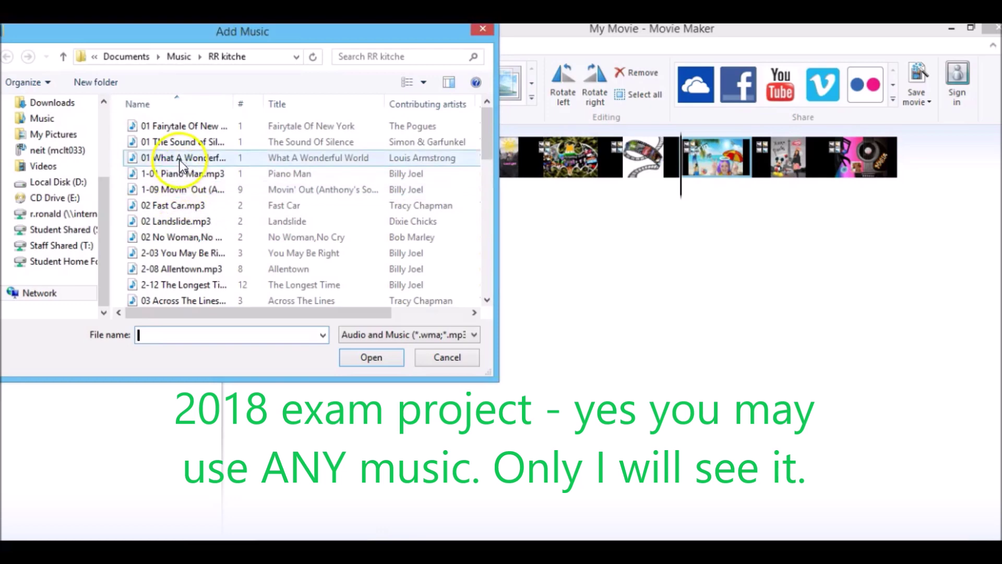
left_click(183, 222)
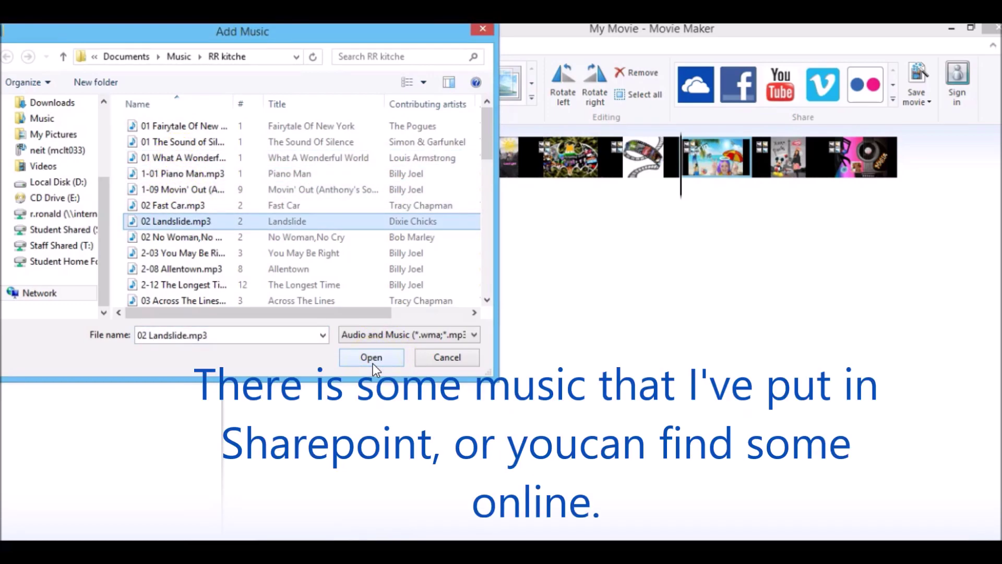
left_click(190, 61)
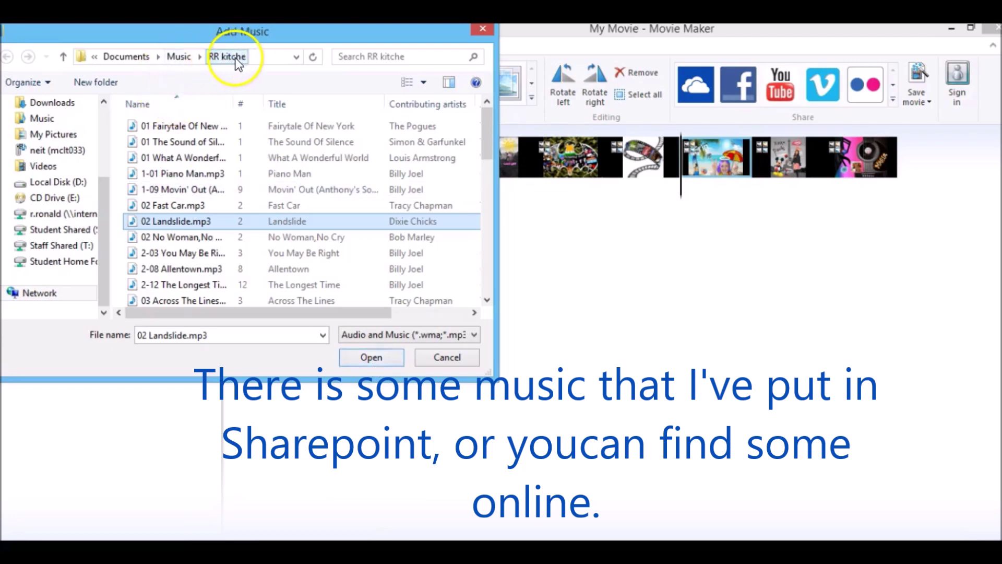
left_click(371, 358)
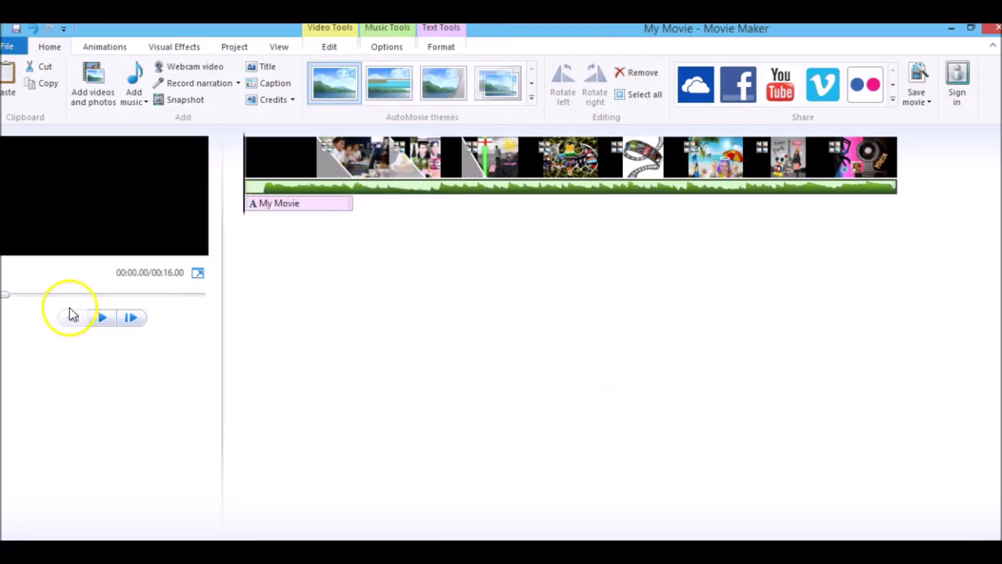
left_click(101, 317)
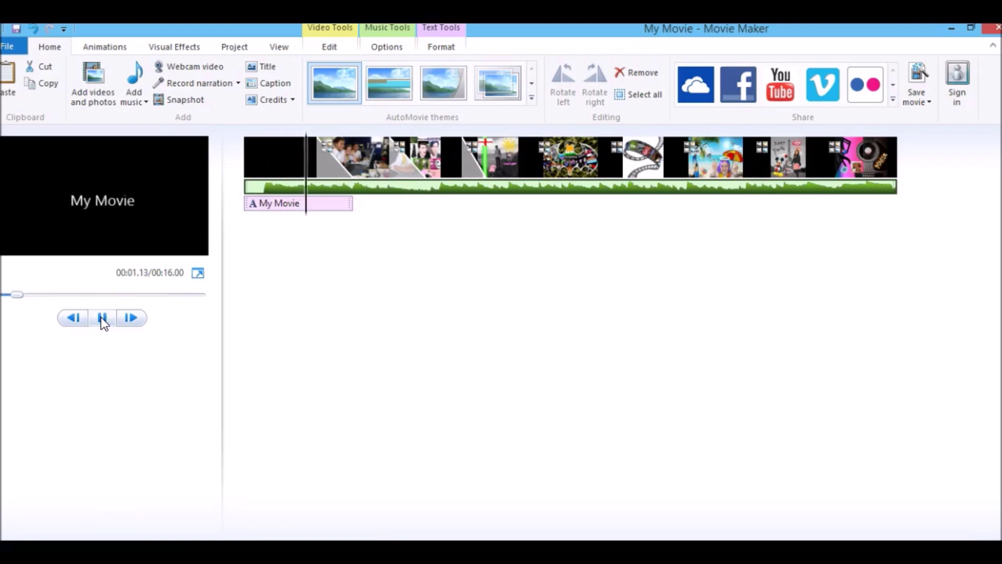
left_click(103, 320)
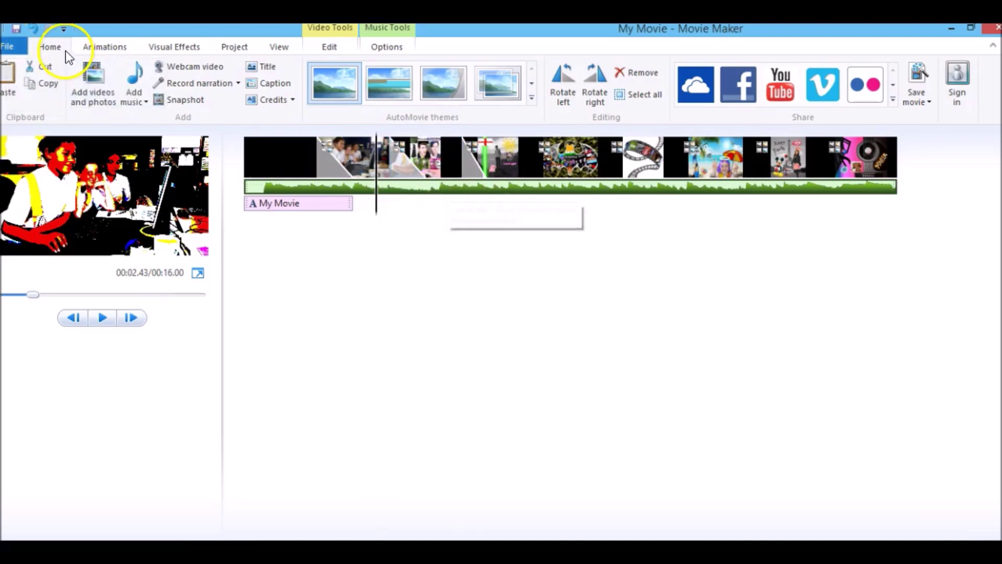
Save the project to the Desktop as a Movie Maker project named "tutorial movie"
left_click(10, 49)
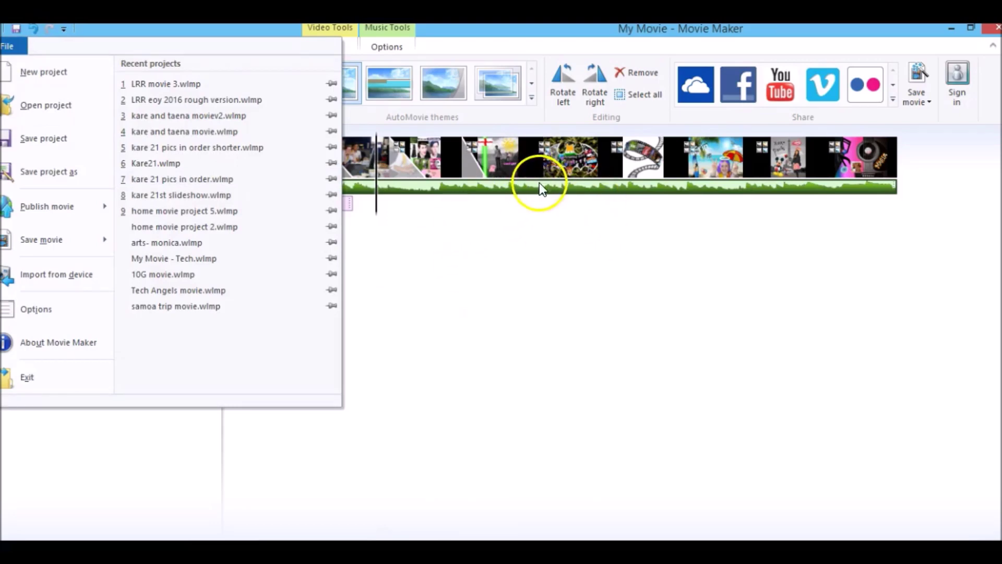
left_click(41, 137)
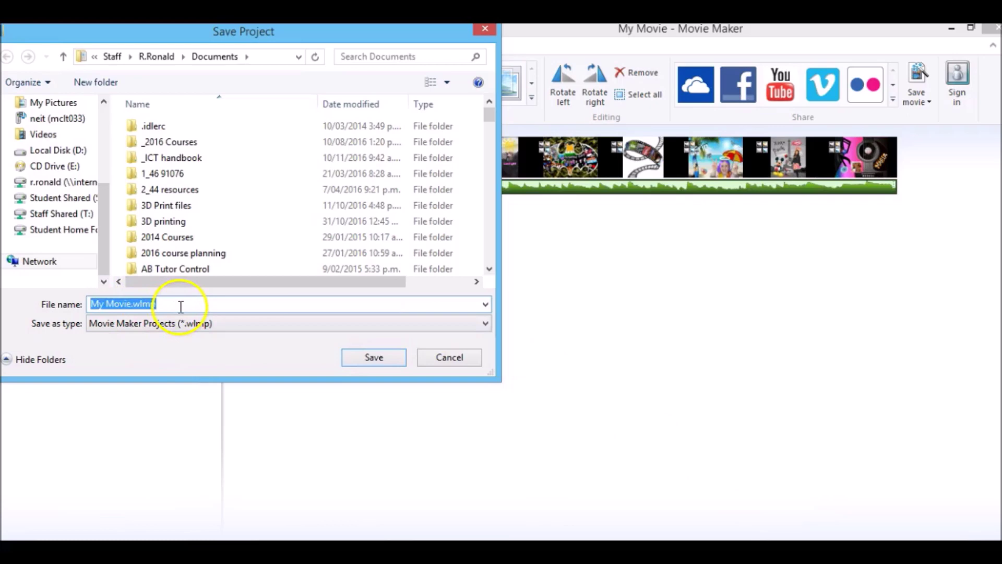
left_click(107, 149)
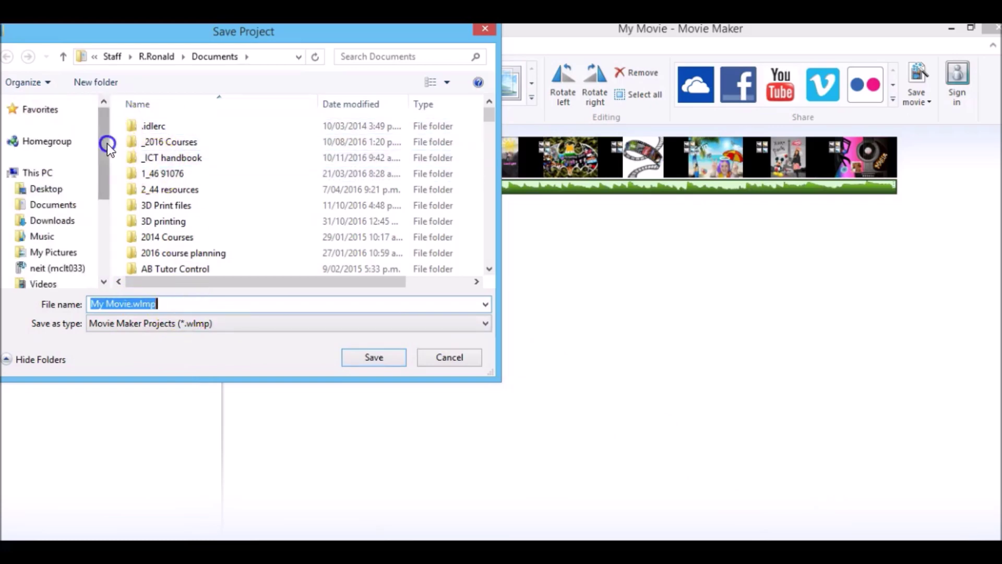
left_click(43, 191)
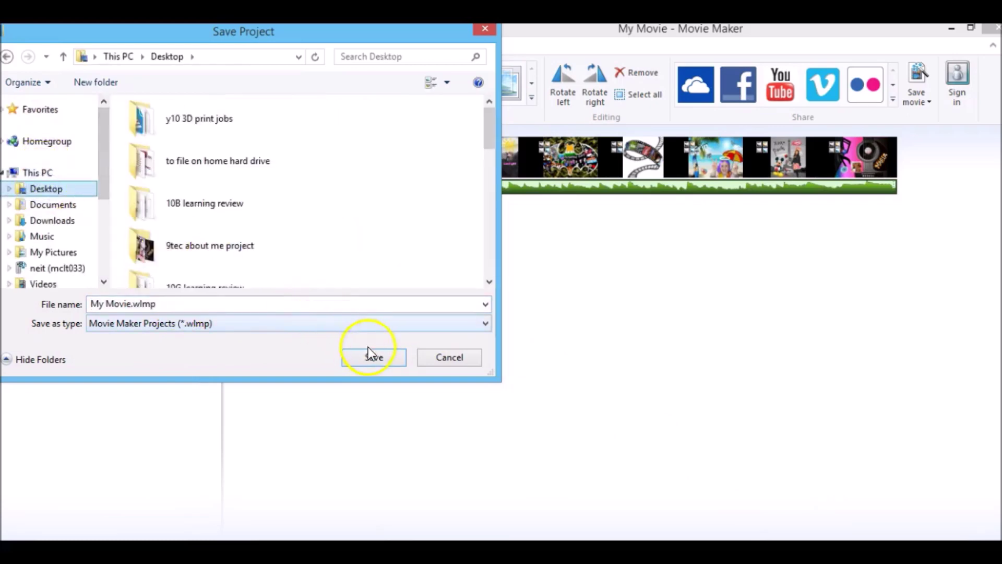
triple_click(129, 303)
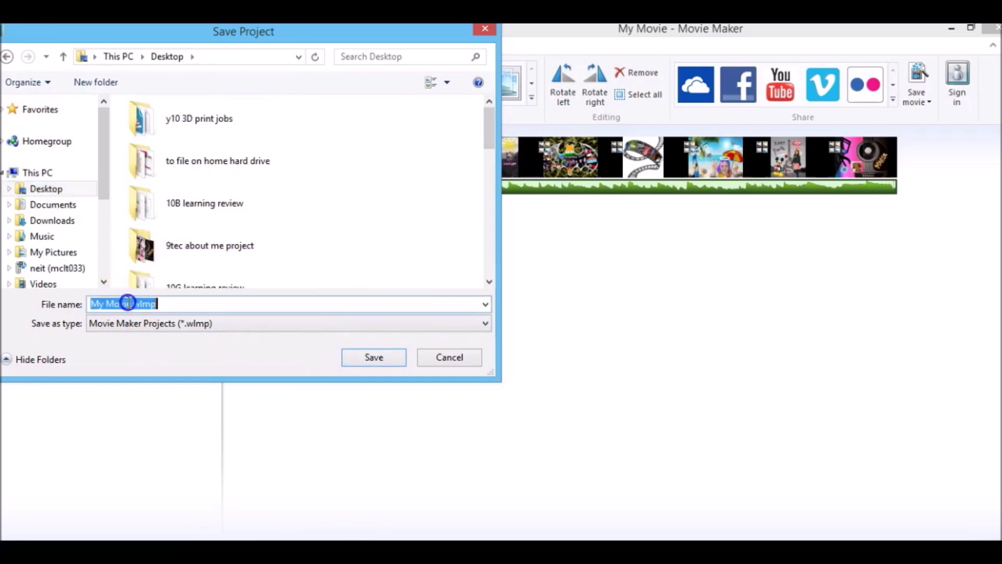
left_click_drag(129, 304, 66, 297)
type("tutorial ")
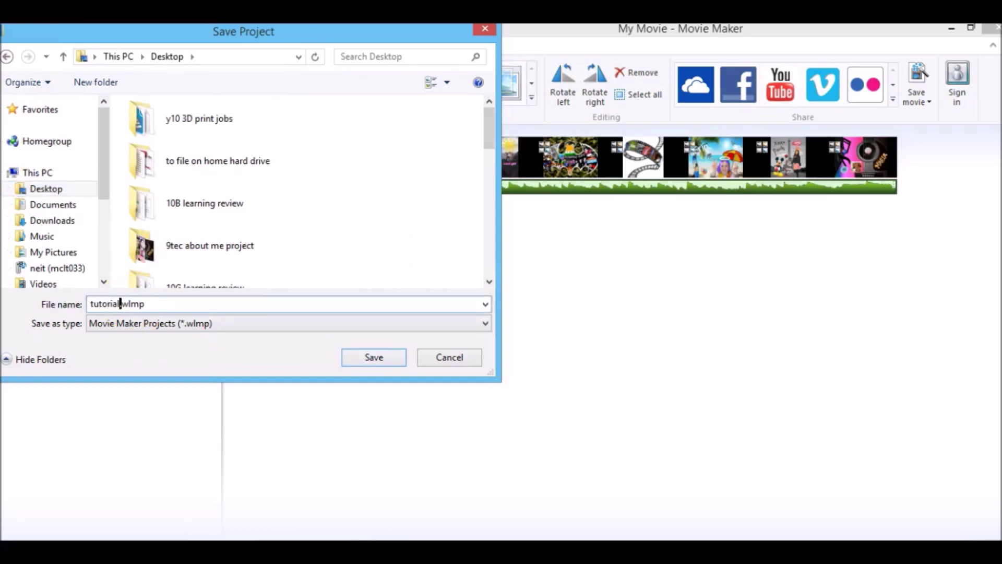
type("movie")
left_click(372, 358)
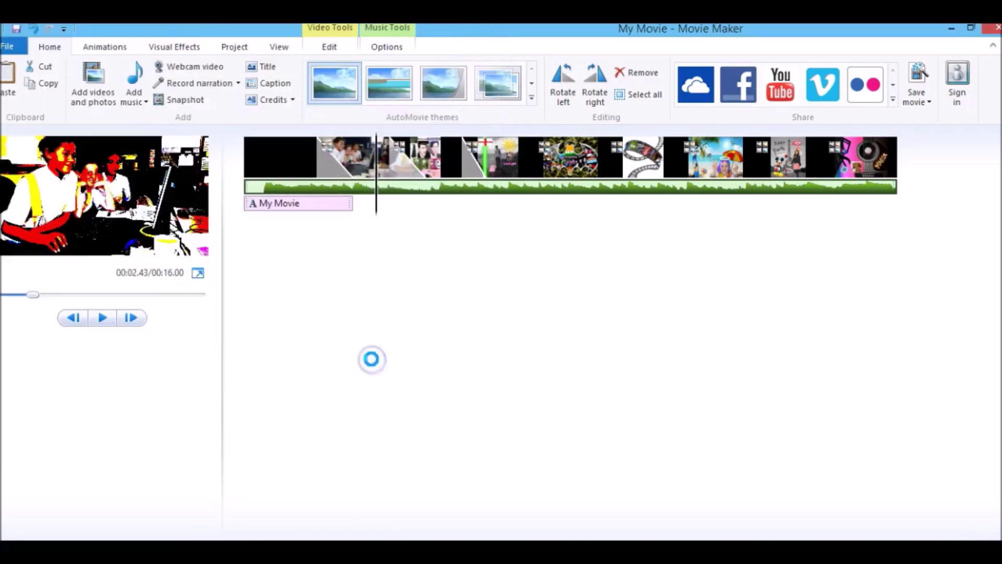
Check the desktop for the saved project file and return to the movie project
mouse_move(999, 25)
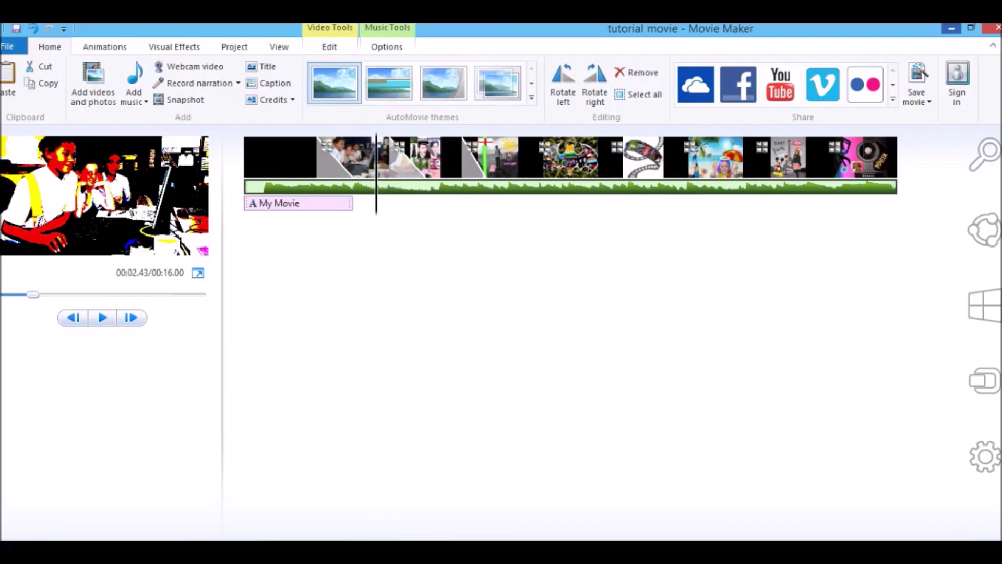
left_click(951, 28)
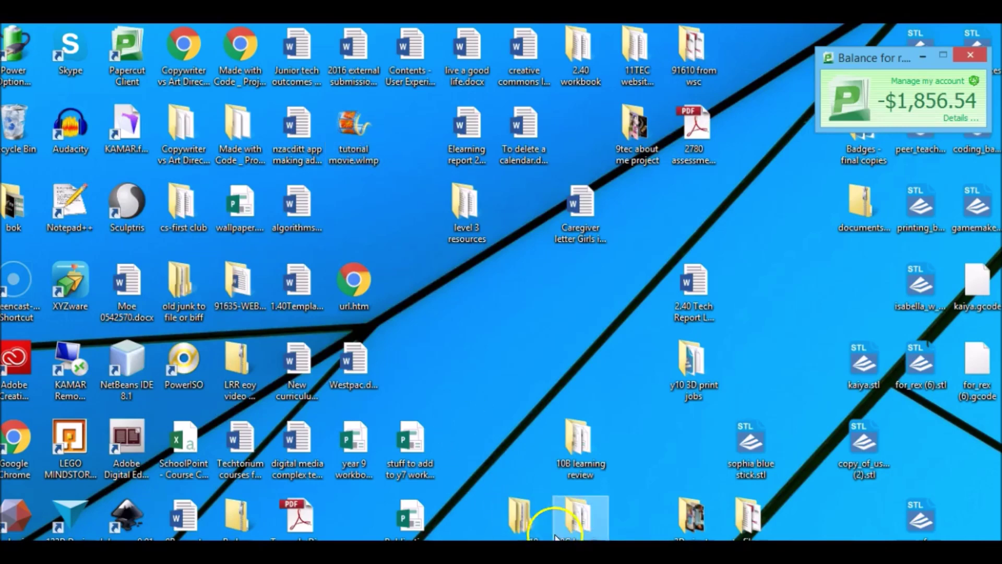
left_click(579, 551)
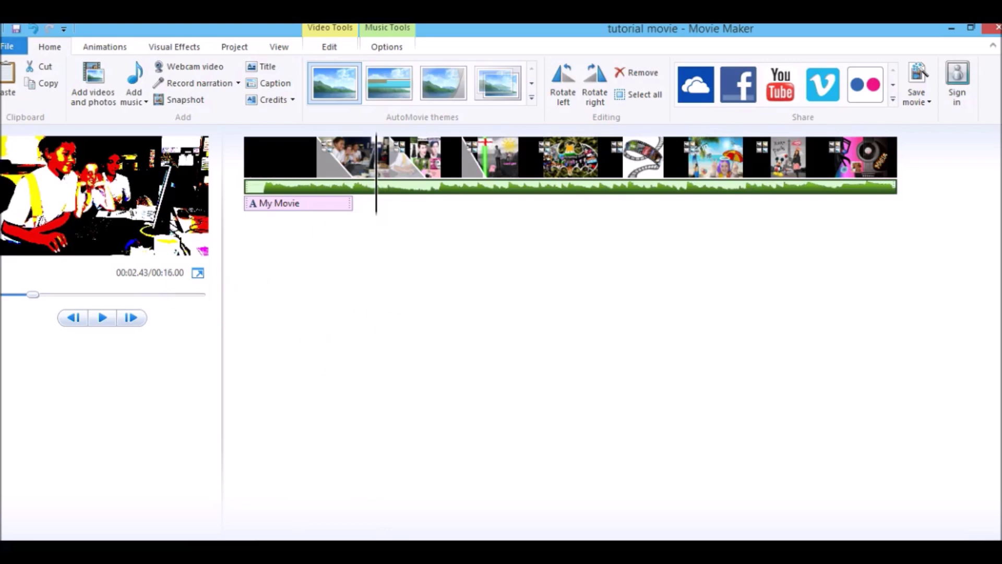
Export the movie with the recommended project setting to the Desktop as tutorial movie.mp4
left_click(10, 46)
mouse_move(30, 213)
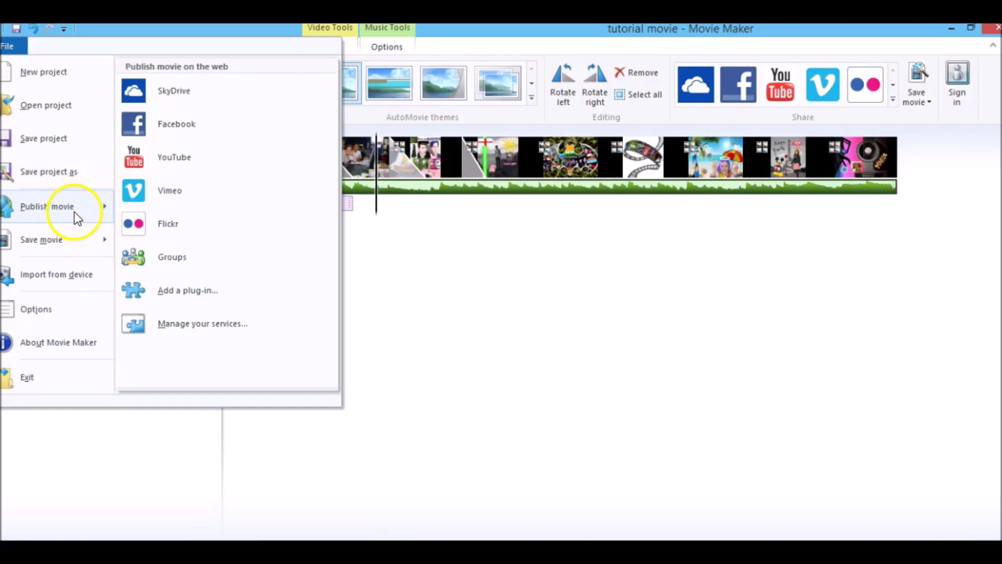
mouse_move(71, 237)
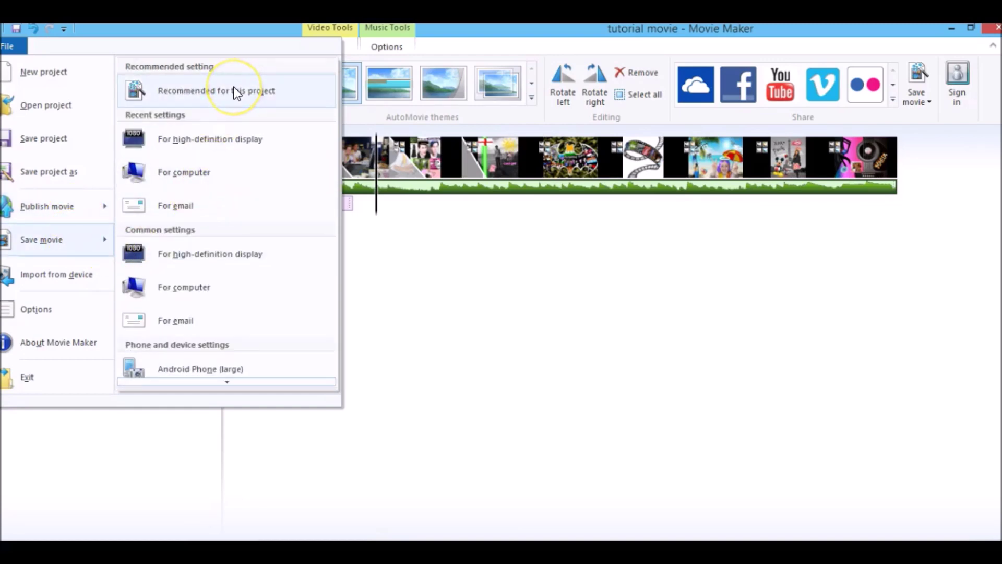
mouse_move(233, 90)
left_click(202, 88)
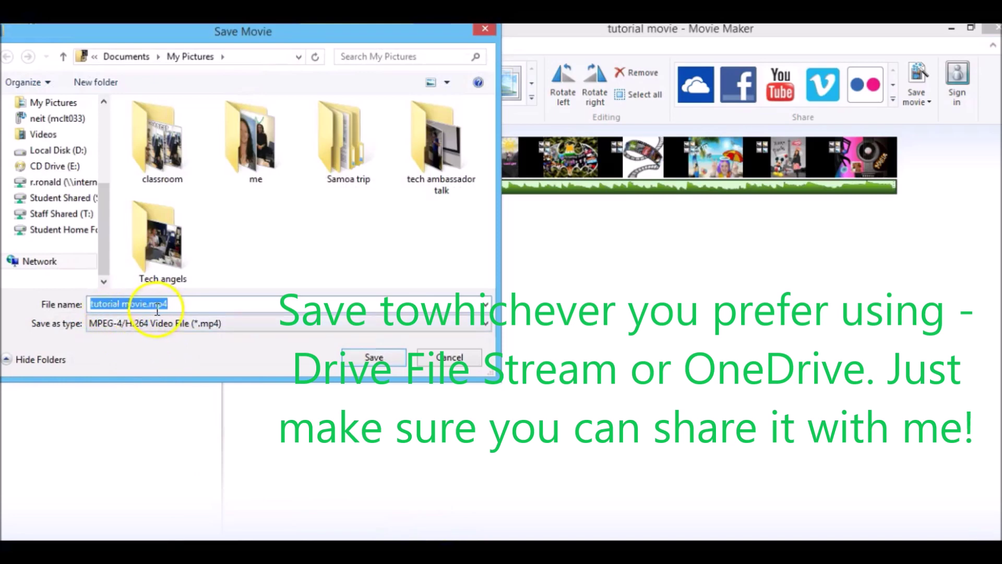
left_click_drag(101, 211, 104, 133)
left_click(55, 192)
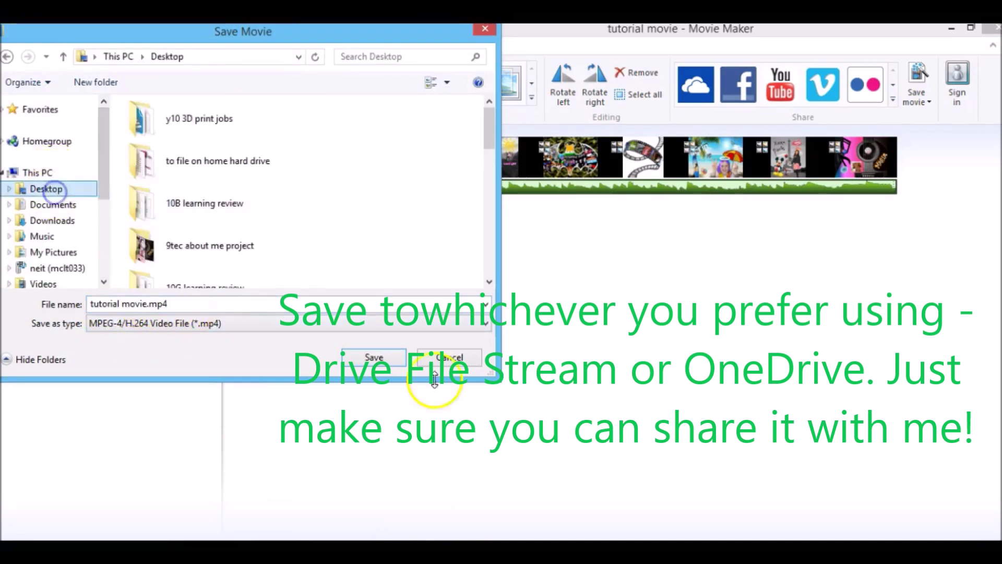
left_click(368, 355)
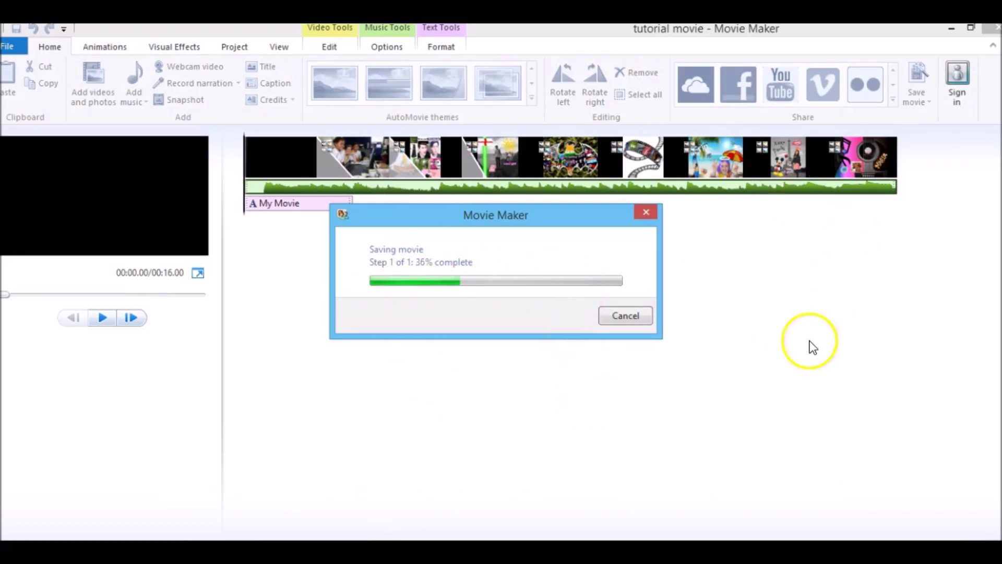
left_click(468, 518)
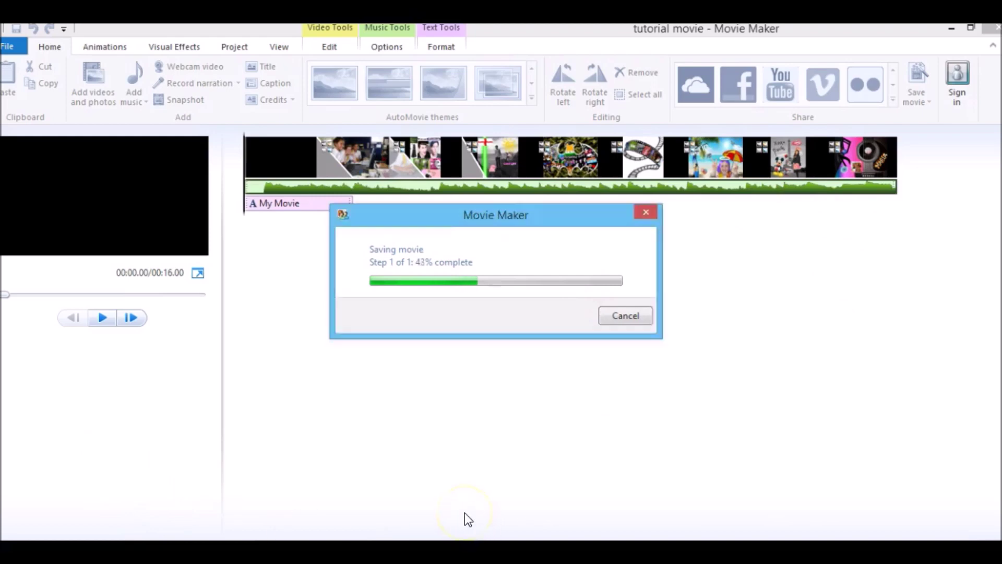
left_click(558, 551)
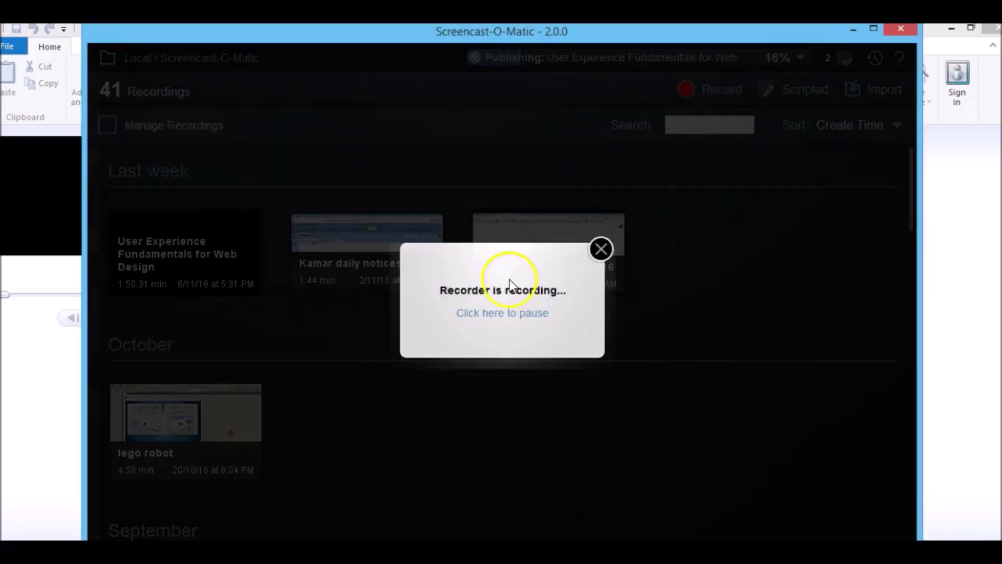
left_click(505, 313)
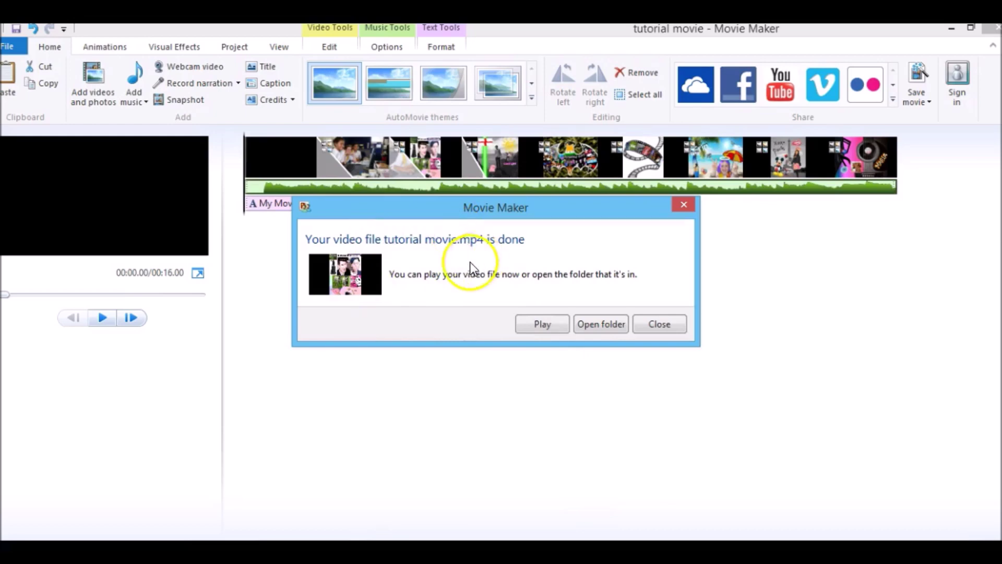
Play the exported video file in an enlarged player window, and minimize the player after a short preview
left_click(543, 325)
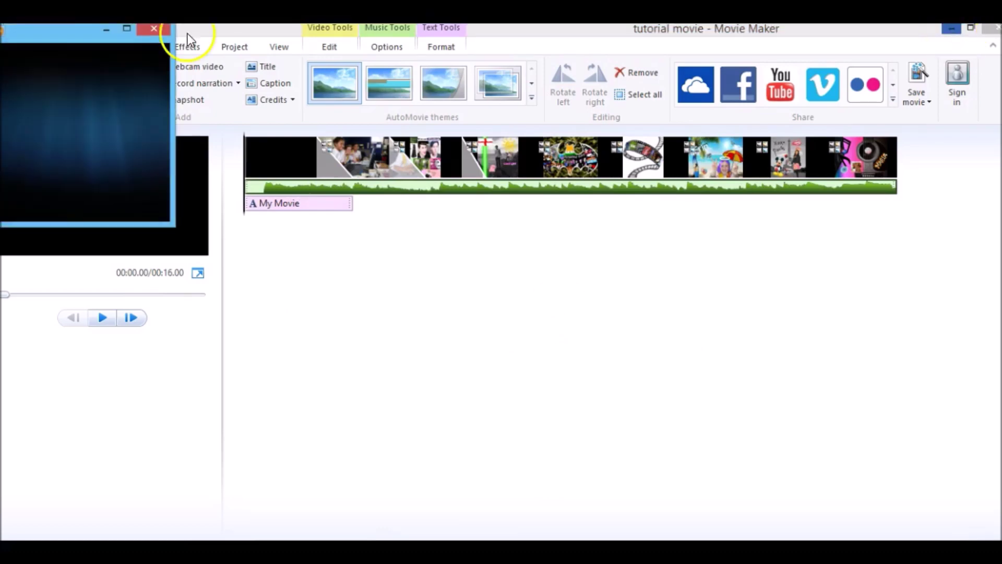
double_click(125, 63)
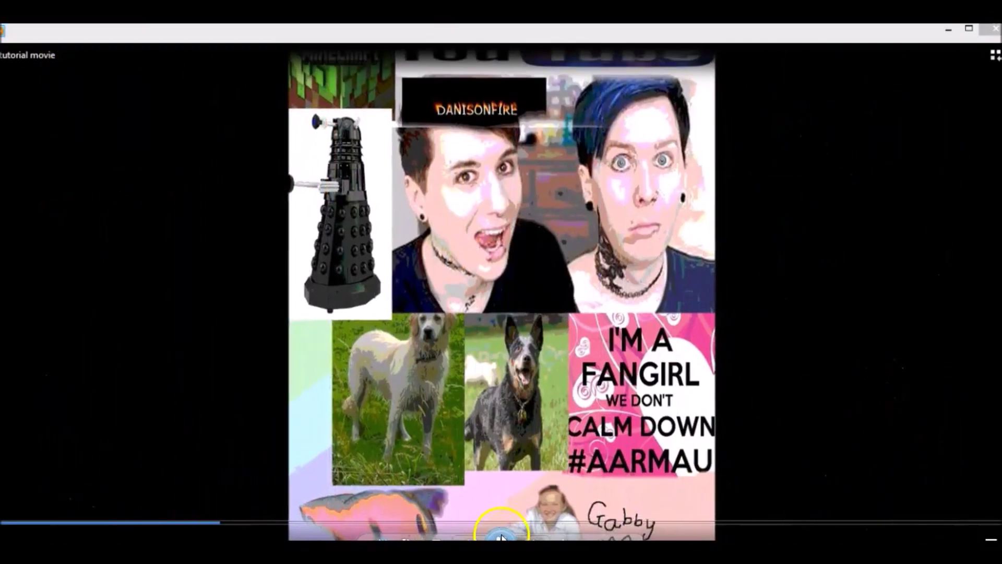
left_click(939, 29)
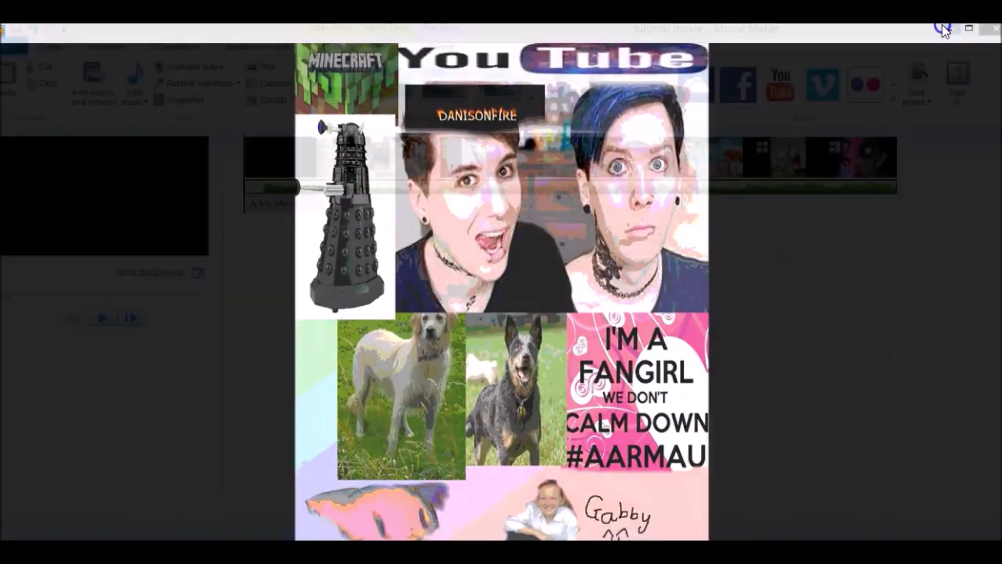
Locate tutorial movie.mp4 and the project file tutorial movie.wlmp on the desktop, highlighting both
left_click(945, 27)
left_click(499, 320)
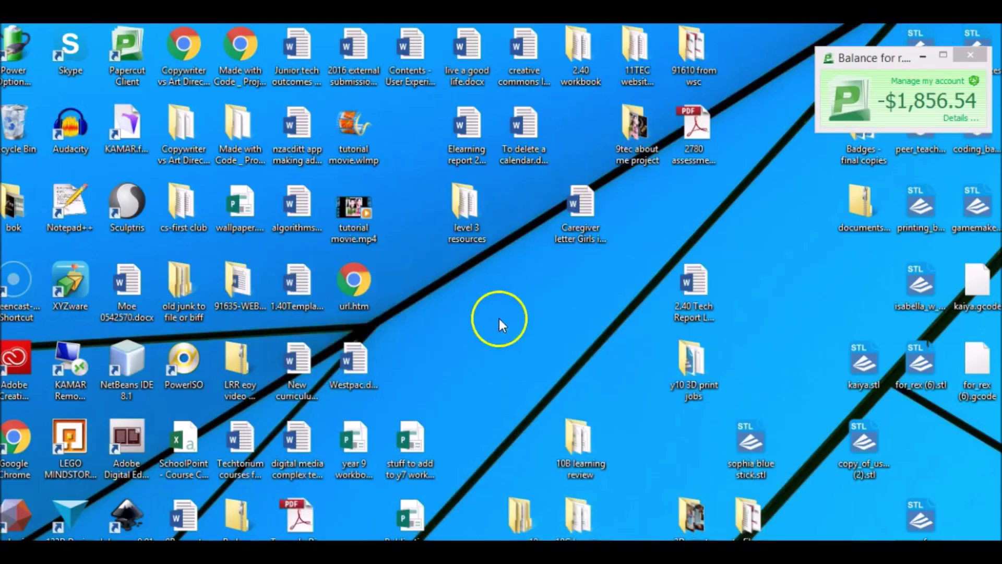
left_click(361, 214)
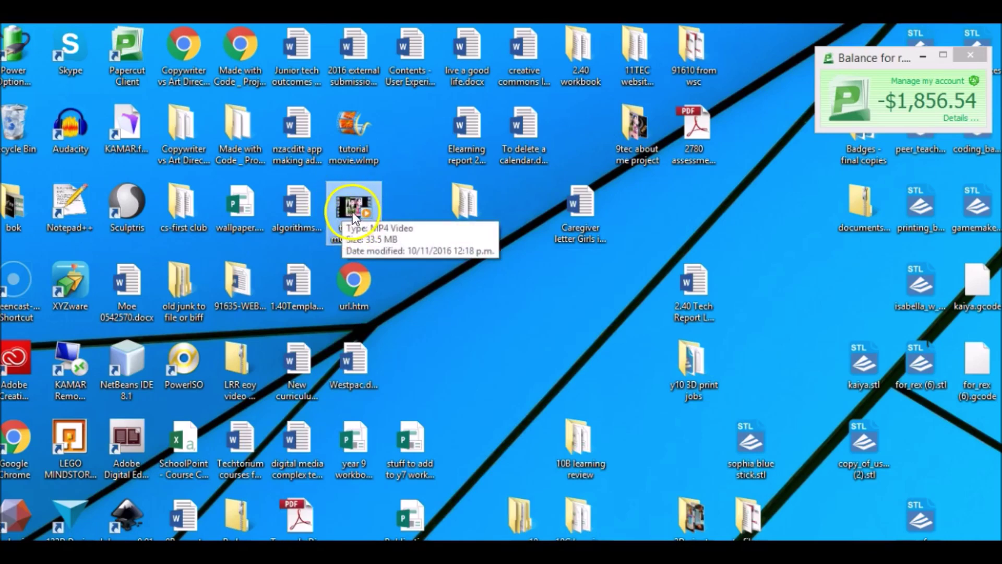
left_click(353, 124, "ctrl")
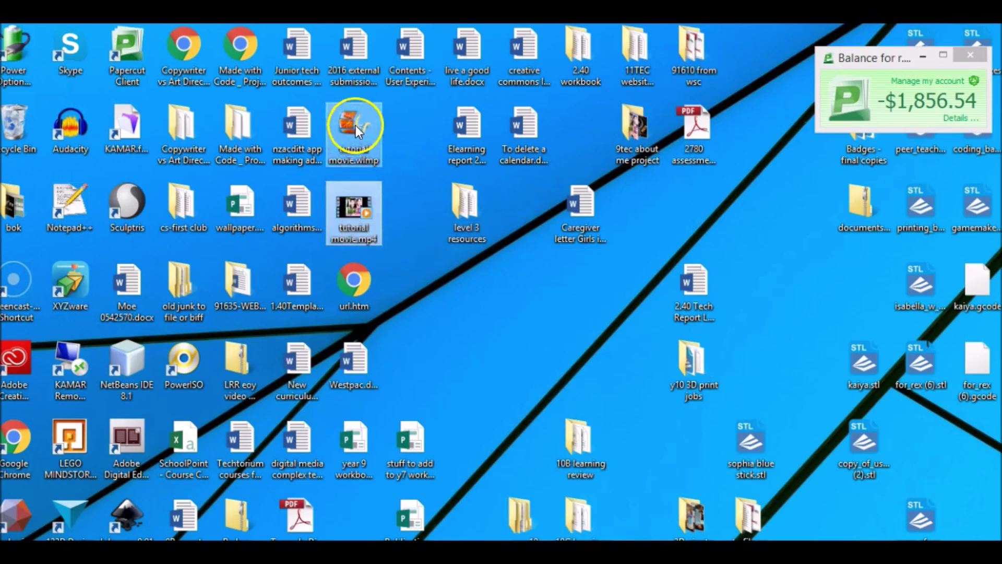
left_click(442, 276)
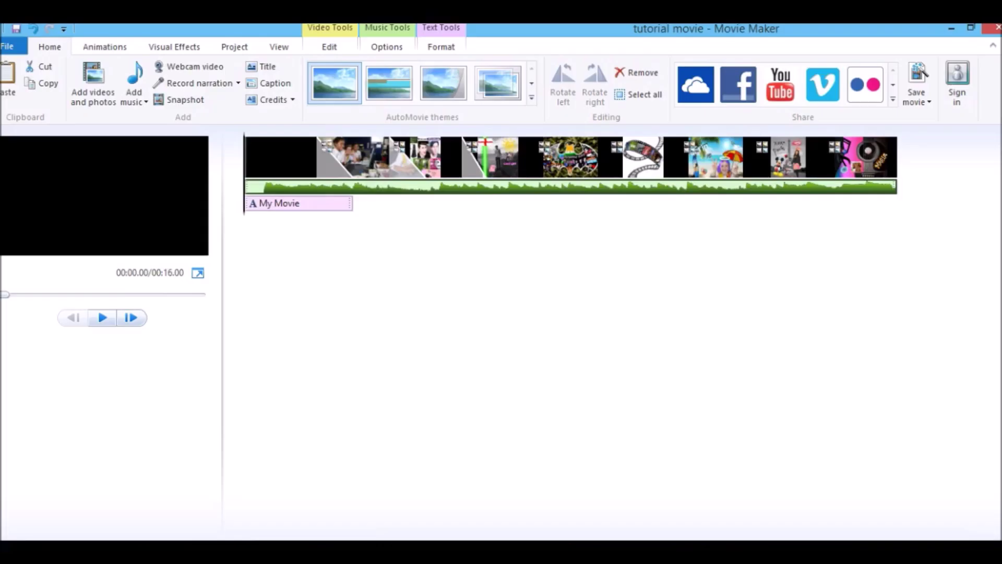